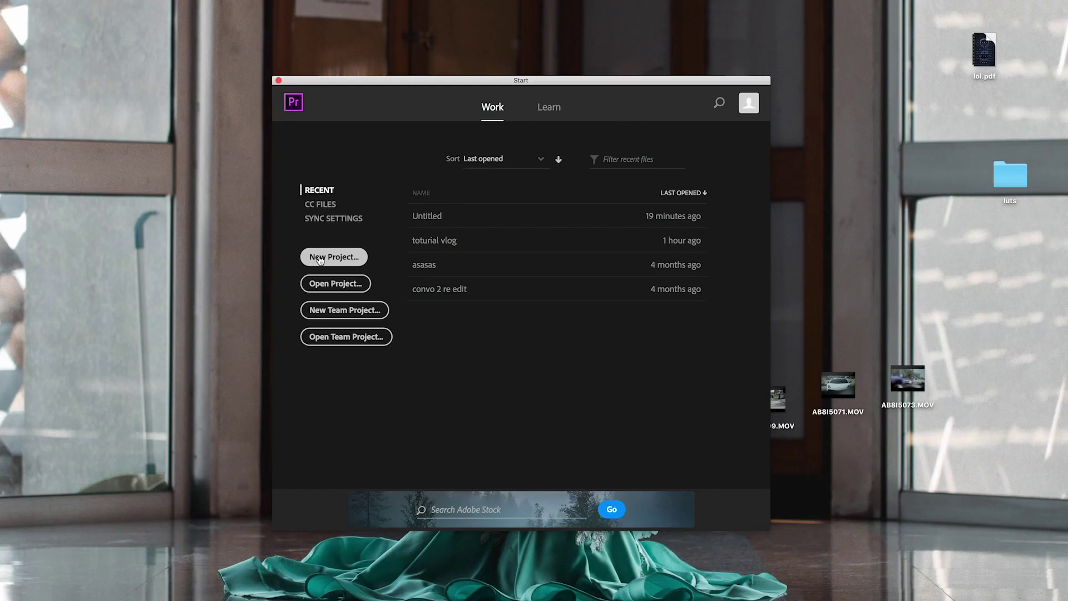
Start a new project named 'toturial' and choose the folder where its file is saved
{"action": "left_click", "coordinate": [319, 260]}
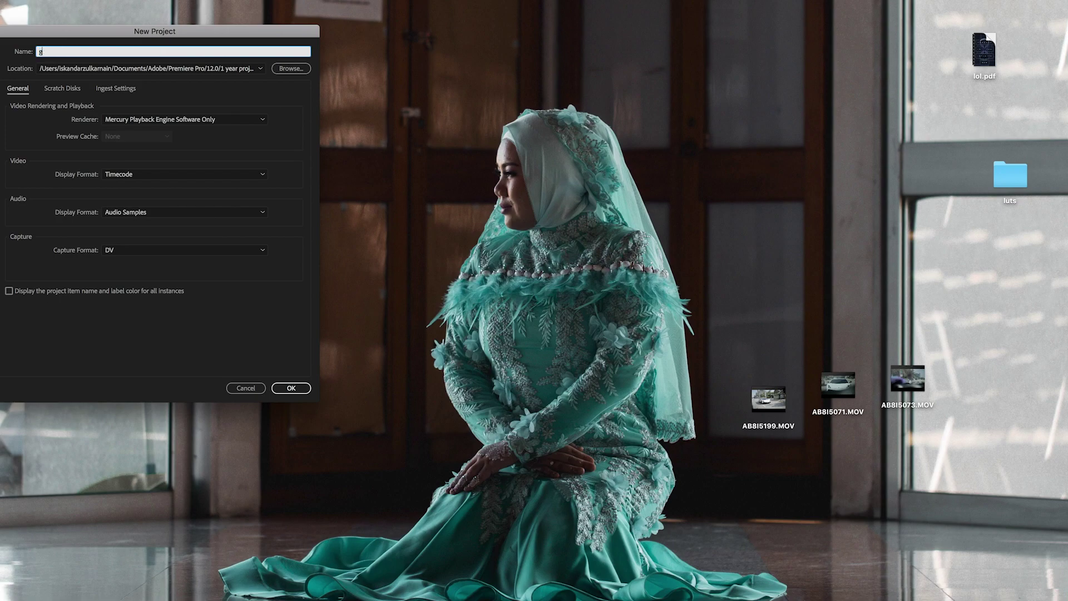
{"action": "left_click", "coordinate": [302, 70]}
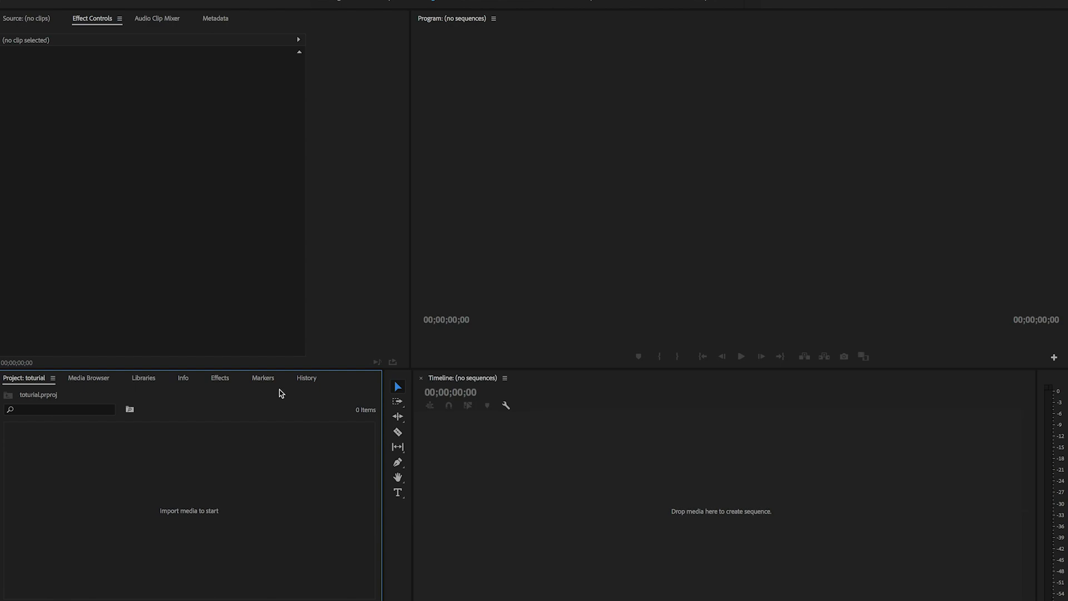
{"action": "left_click", "coordinate": [316, 0]}
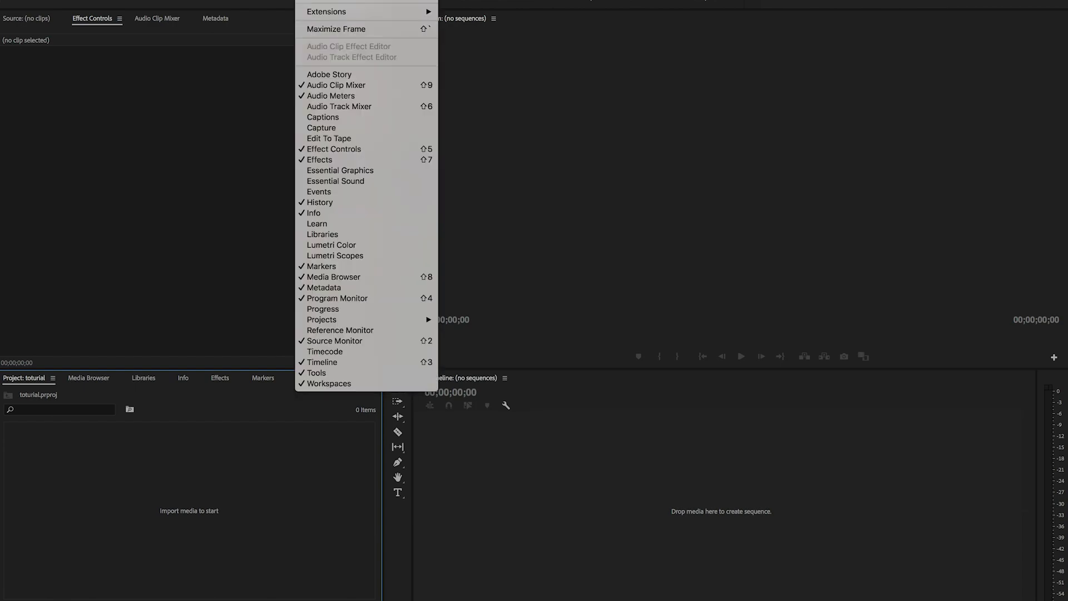
{"action": "mouse_move", "coordinate": [332, 14]}
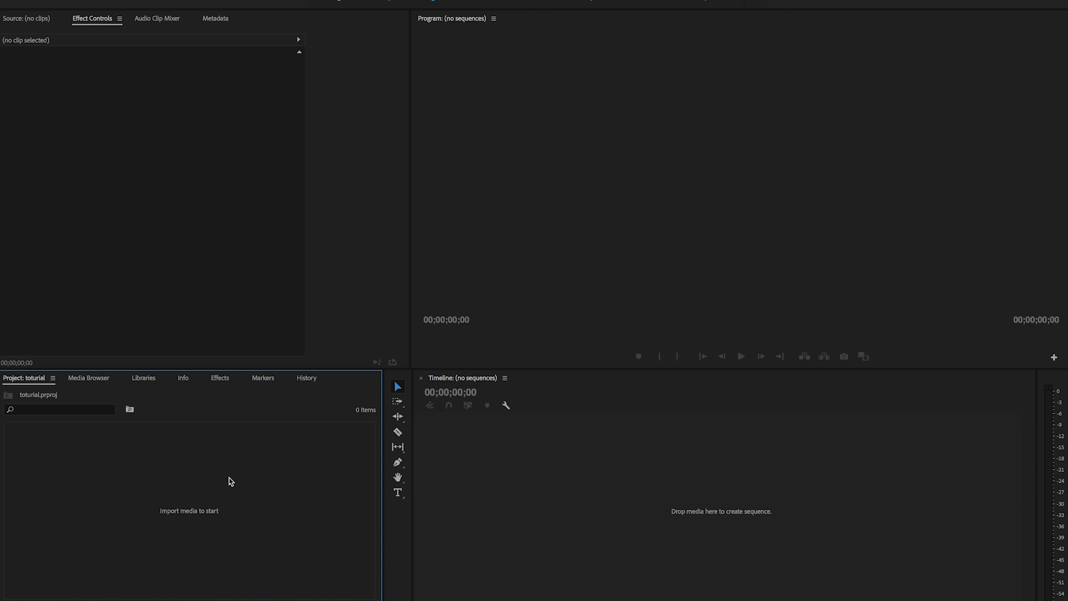
{"action": "left_click", "coordinate": [185, 182]}
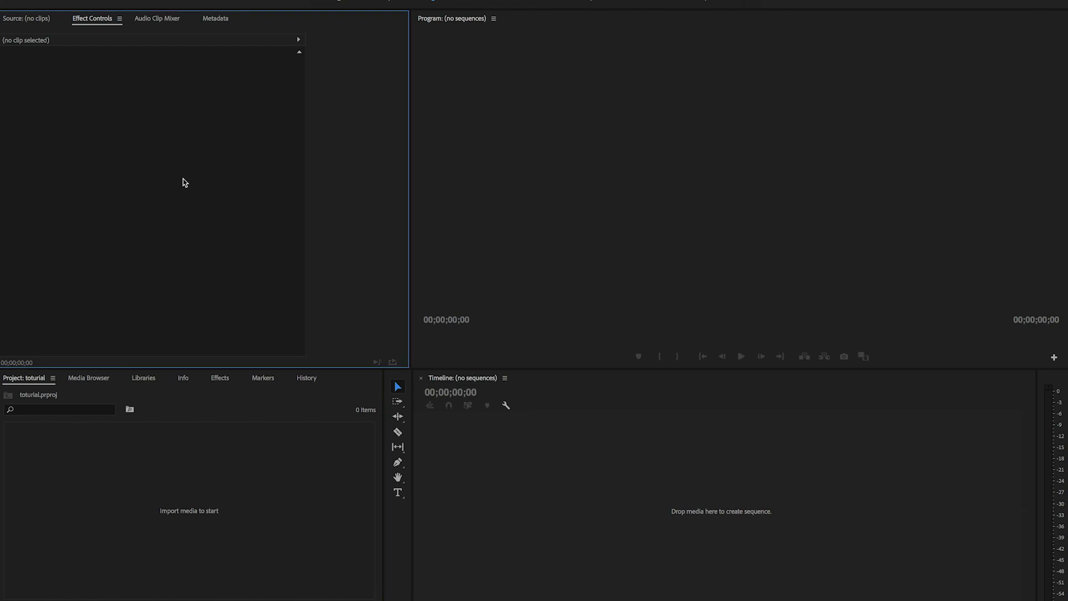
{"action": "left_click", "coordinate": [514, 429]}
{"action": "left_click", "coordinate": [499, 201]}
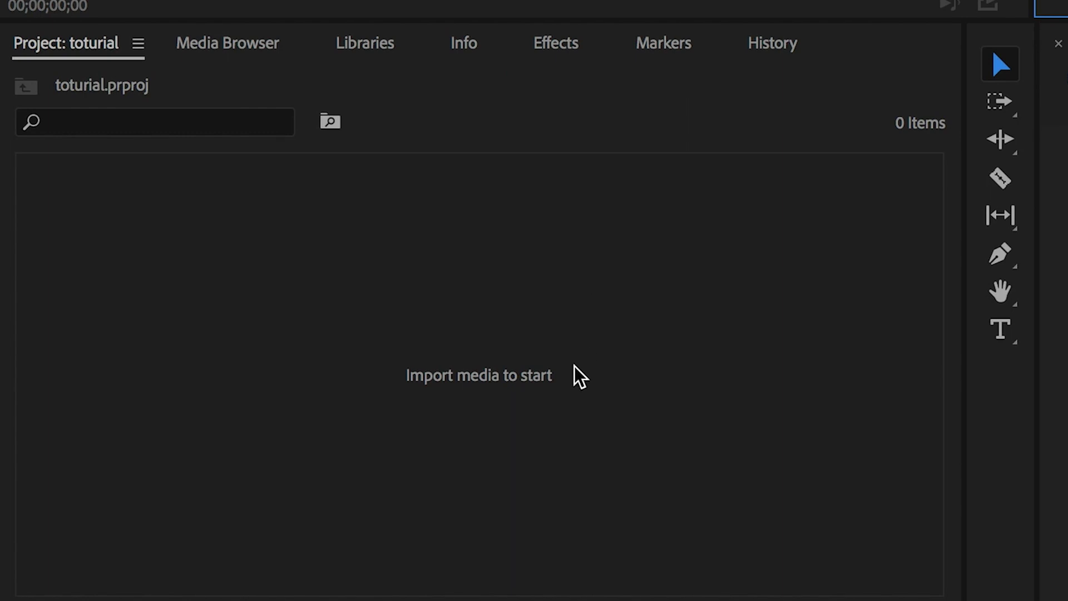
Select the empty Project panel media list in the Editing workspace
{"action": "left_click", "coordinate": [574, 365]}
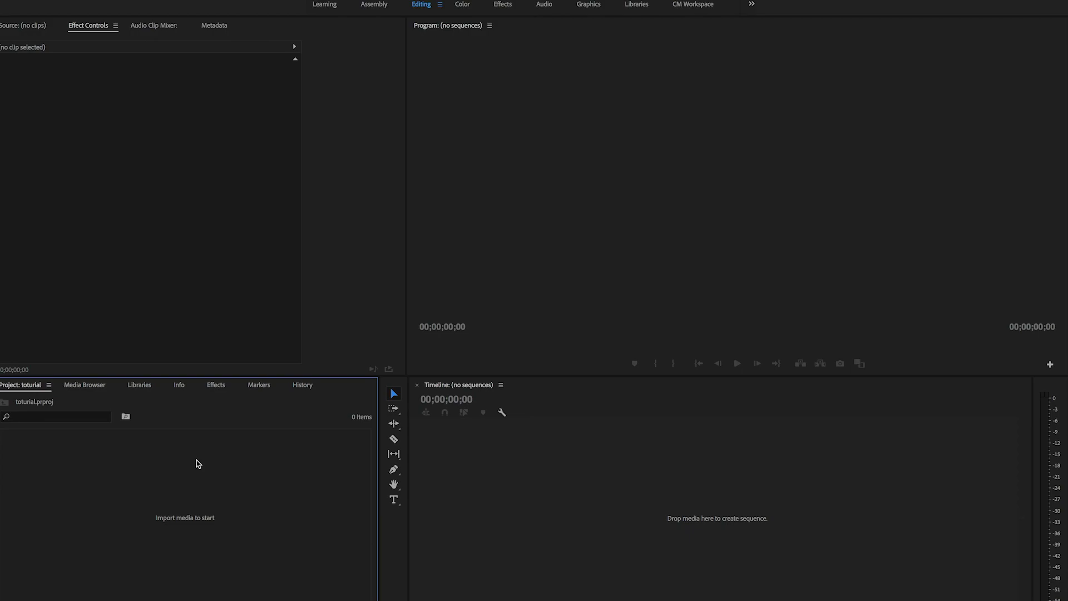
{"action": "left_click", "coordinate": [216, 385]}
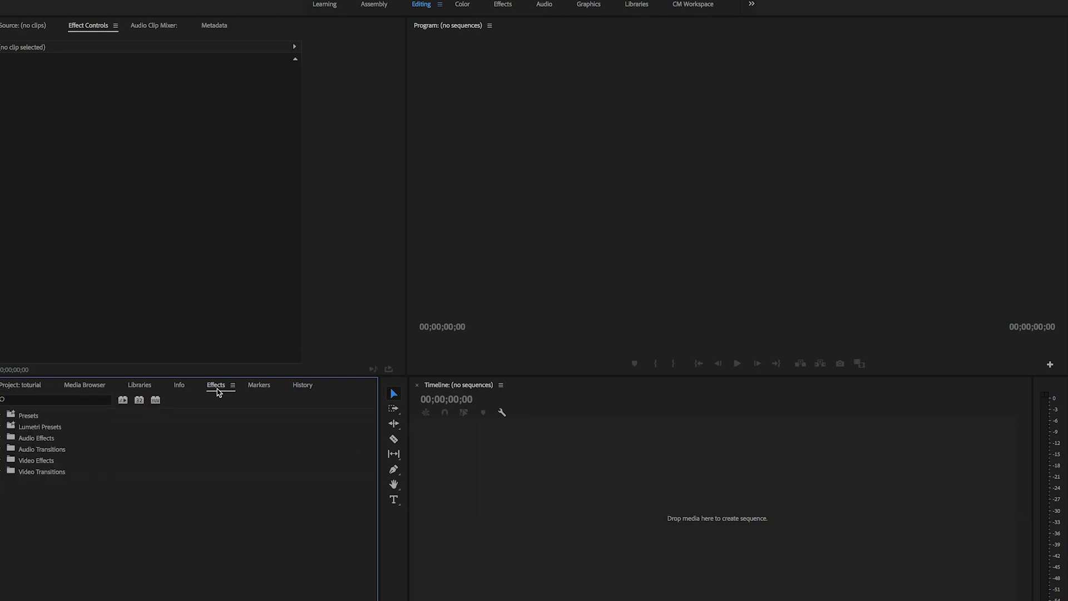
{"action": "left_click", "coordinate": [2, 416]}
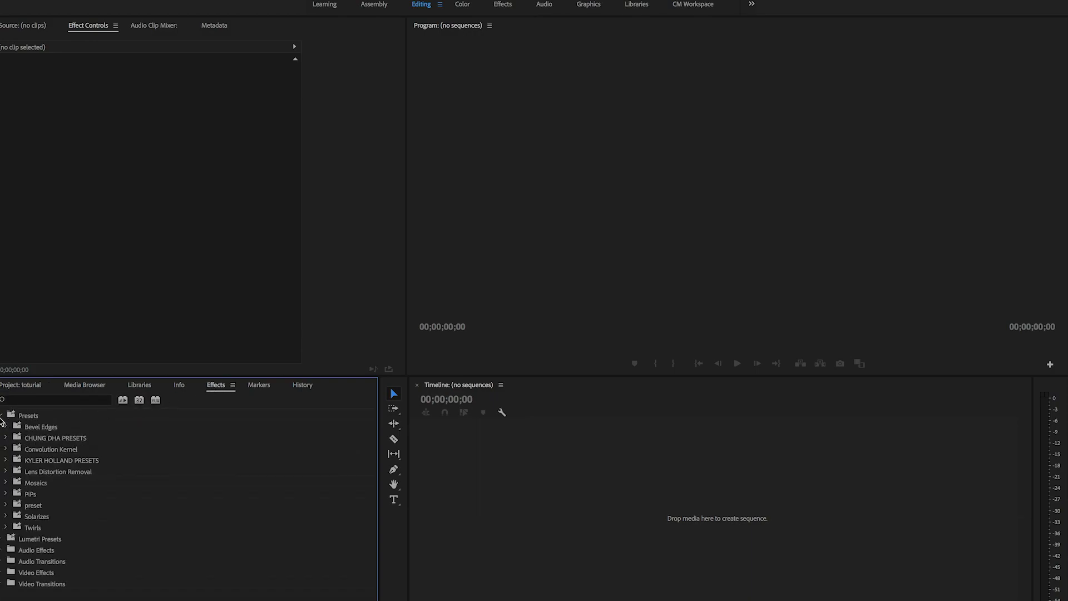
{"action": "left_click", "coordinate": [2, 417]}
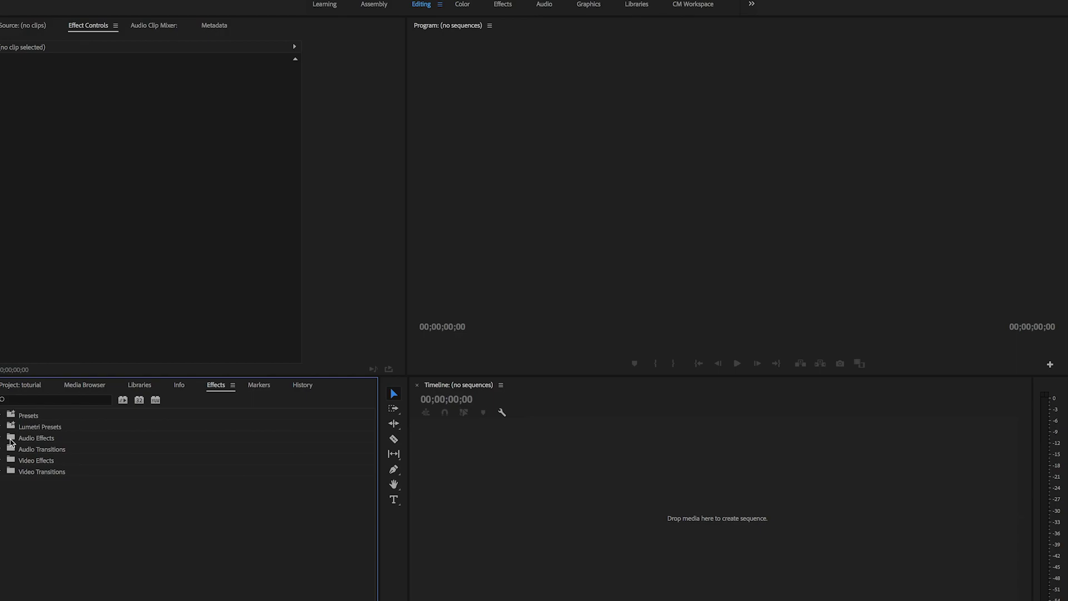
{"action": "left_click", "coordinate": [22, 385]}
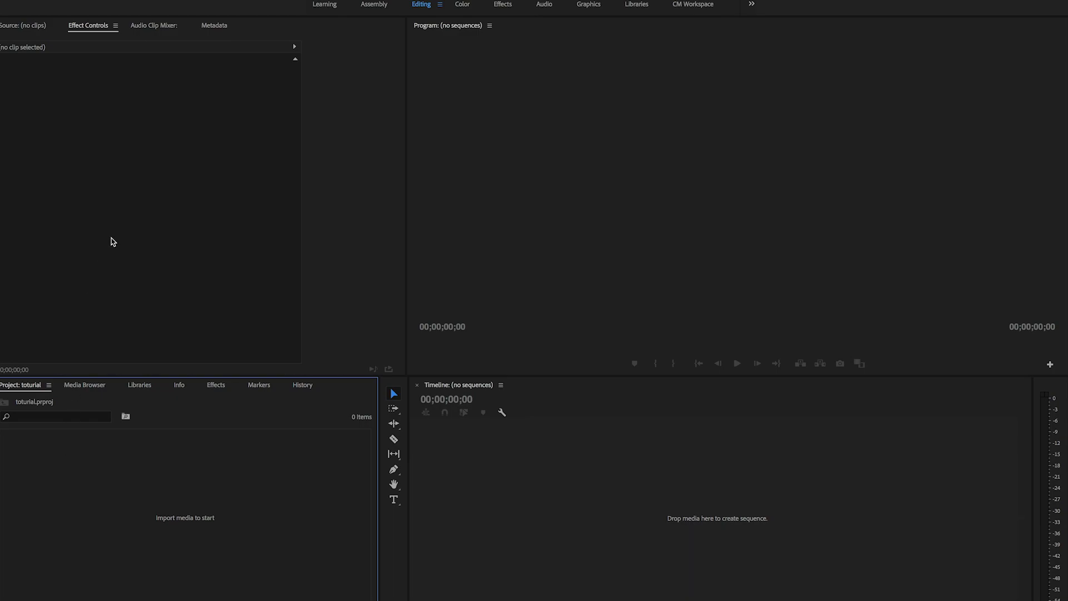
Bring the Source tab forward in the upper-left panel group, replacing Effect Controls
{"action": "left_click", "coordinate": [25, 26]}
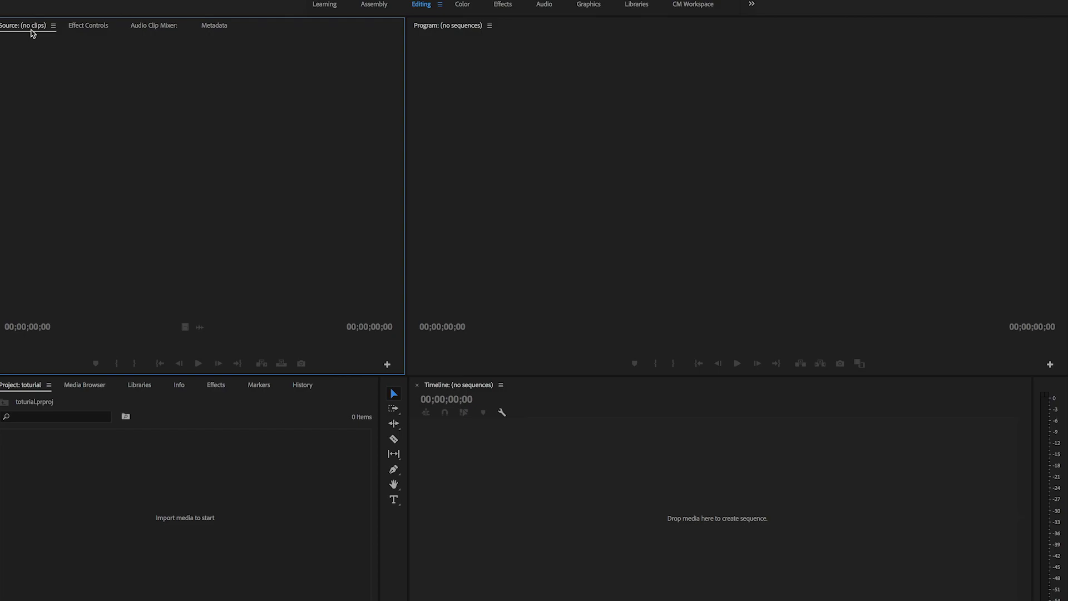
{"action": "left_click", "coordinate": [98, 32]}
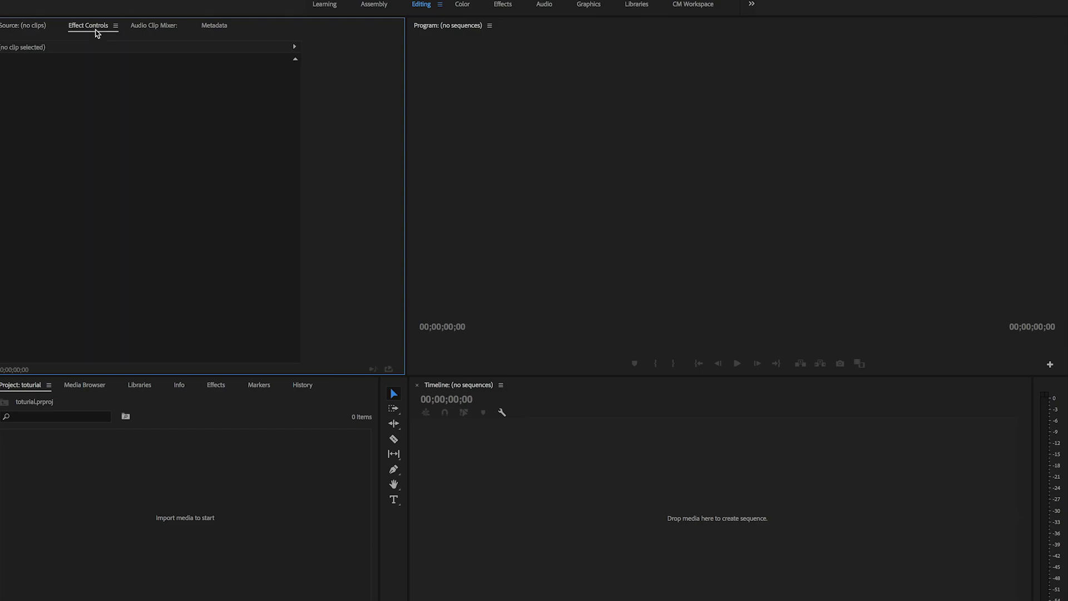
{"action": "left_click", "coordinate": [39, 28]}
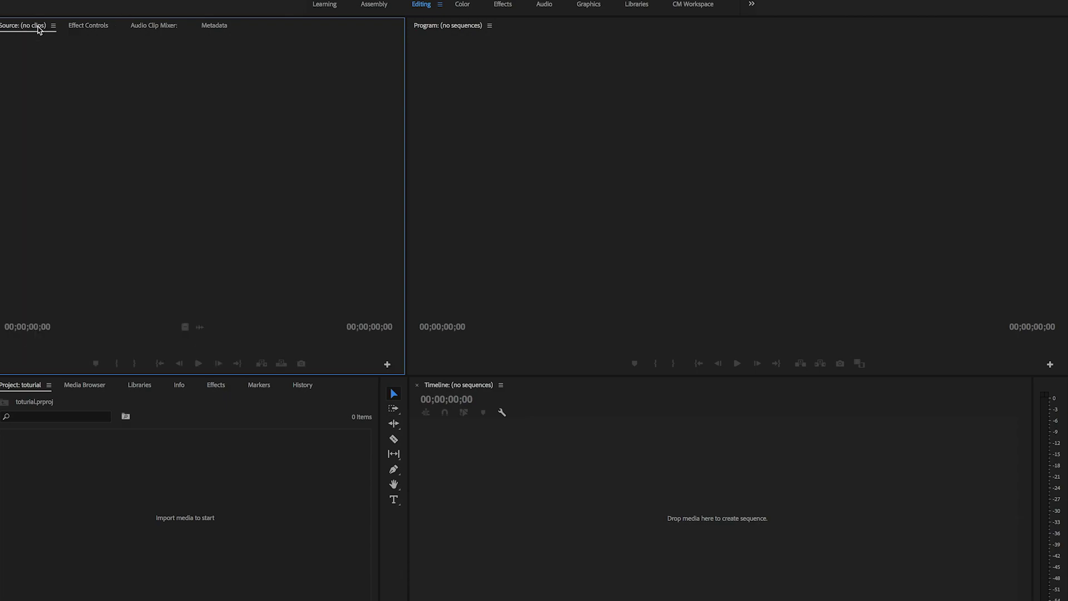
{"action": "left_click", "coordinate": [514, 459]}
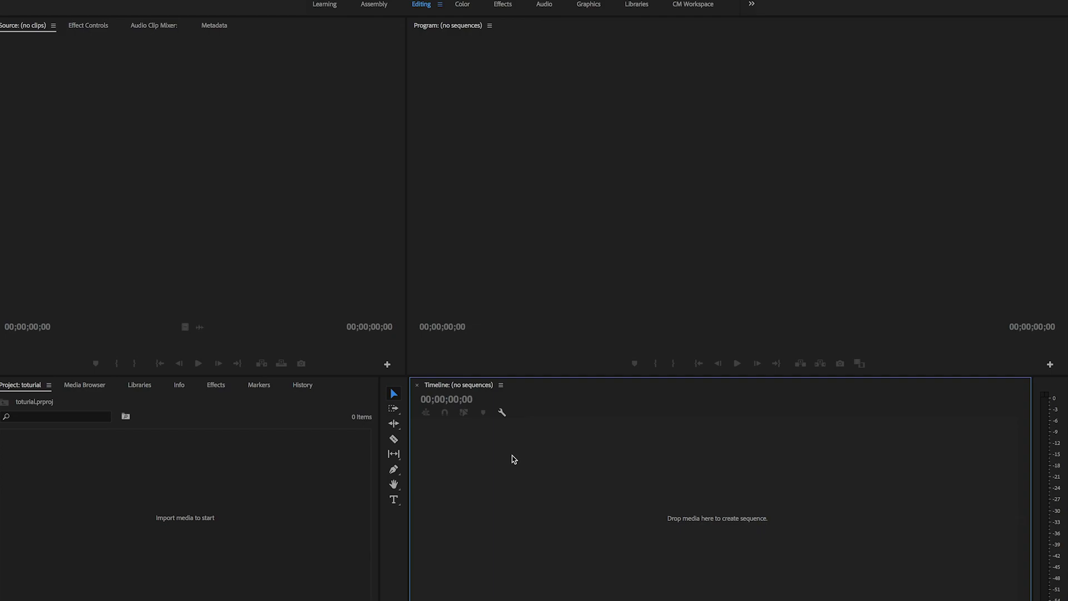
Give focus to the Program monitor beside the still-empty project
{"action": "left_click", "coordinate": [513, 215]}
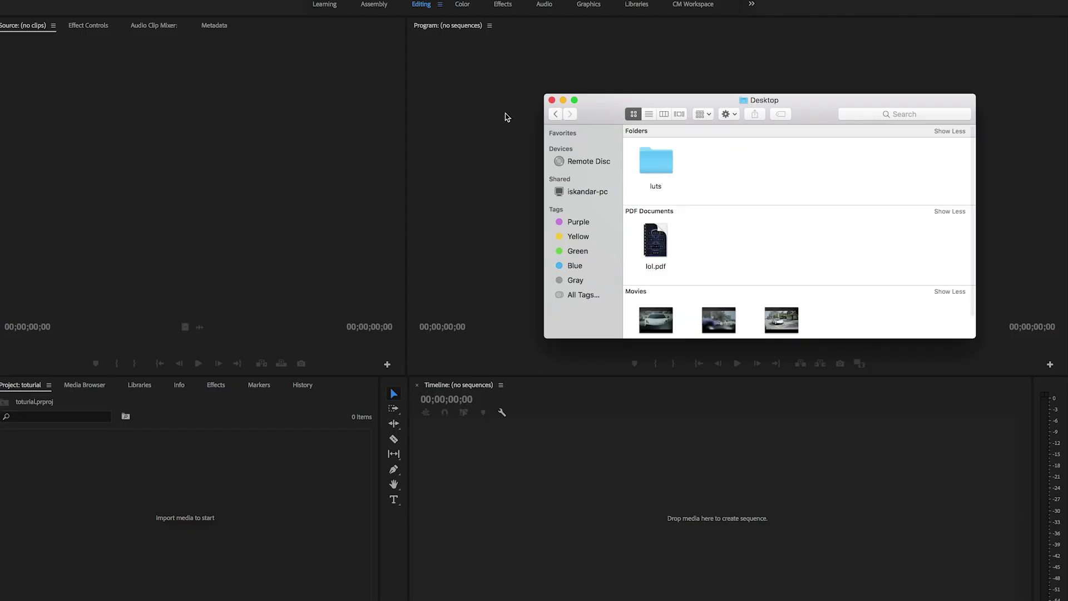
Marquee-select the three Desktop .MOV clips in Finder and drop them onto the Project panel
{"action": "scroll", "coordinate": [824, 273], "scroll_direction": "down", "scroll_amount": 2}
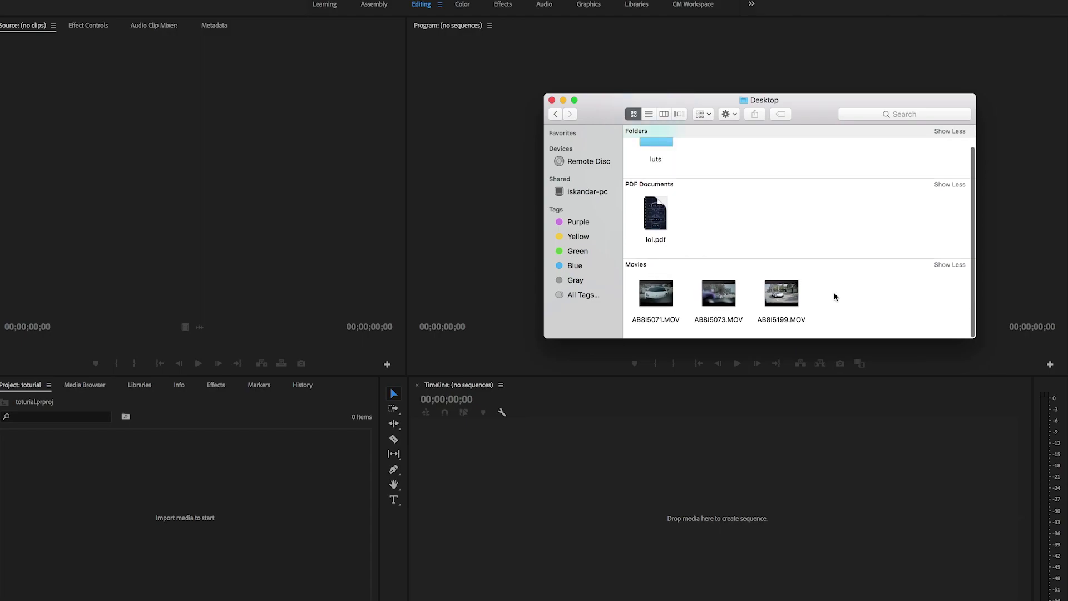
{"action": "left_click_drag", "start_coordinate": [833, 297], "coordinate": [652, 312]}
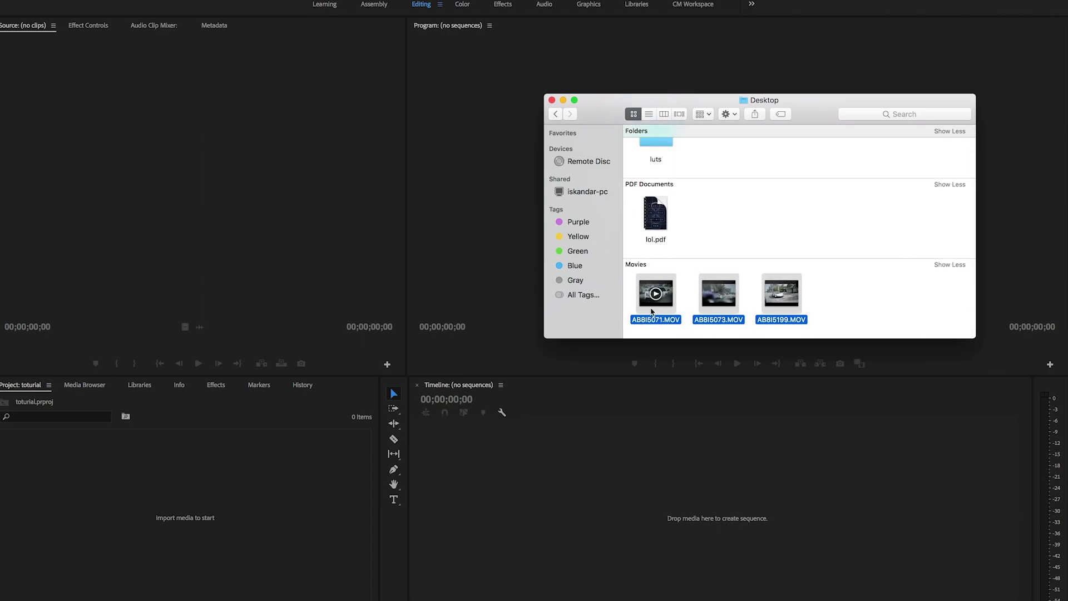
{"action": "left_click_drag", "start_coordinate": [187, 518], "coordinate": [194, 494]}
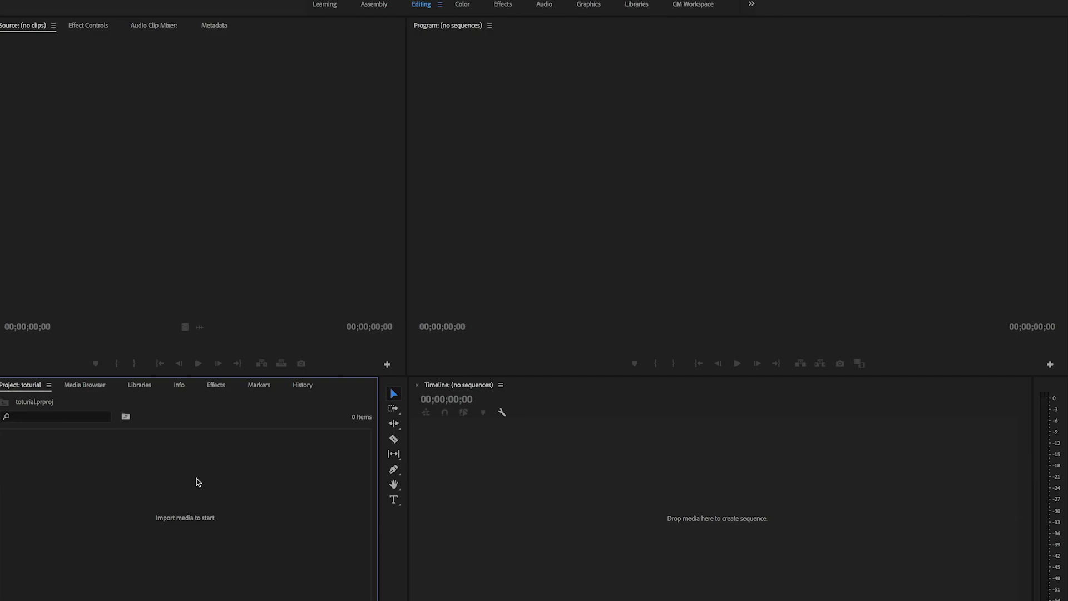
Import AB8I5199.MOV, AB8I5071.MOV and AB8I5073.MOV, then scrub into AB8I5199.MOV in the Source monitor
{"action": "double_click", "coordinate": [196, 479]}
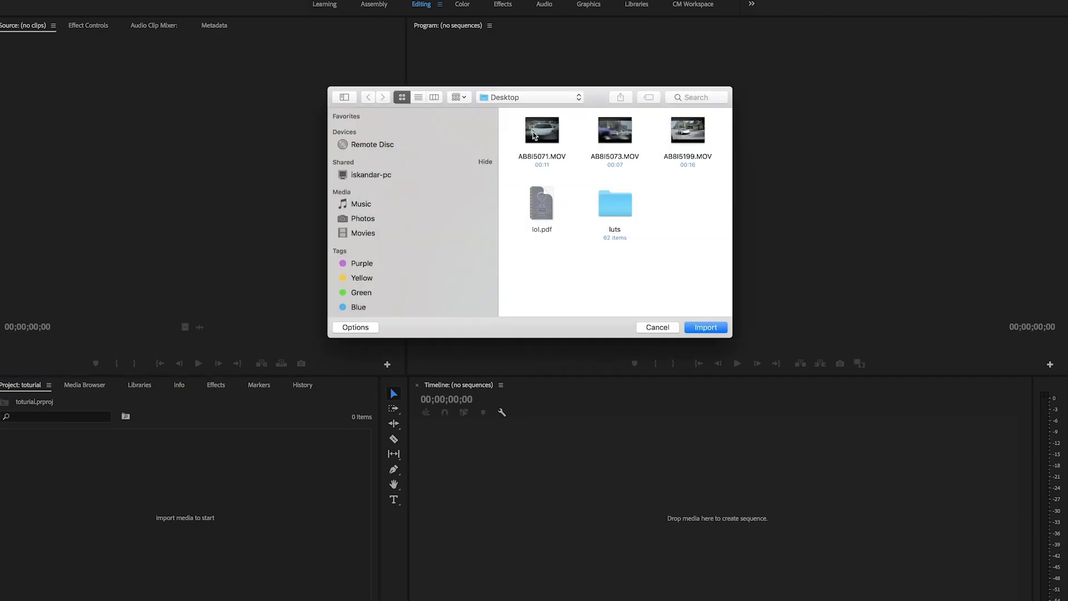
{"action": "key", "text": "super+a"}
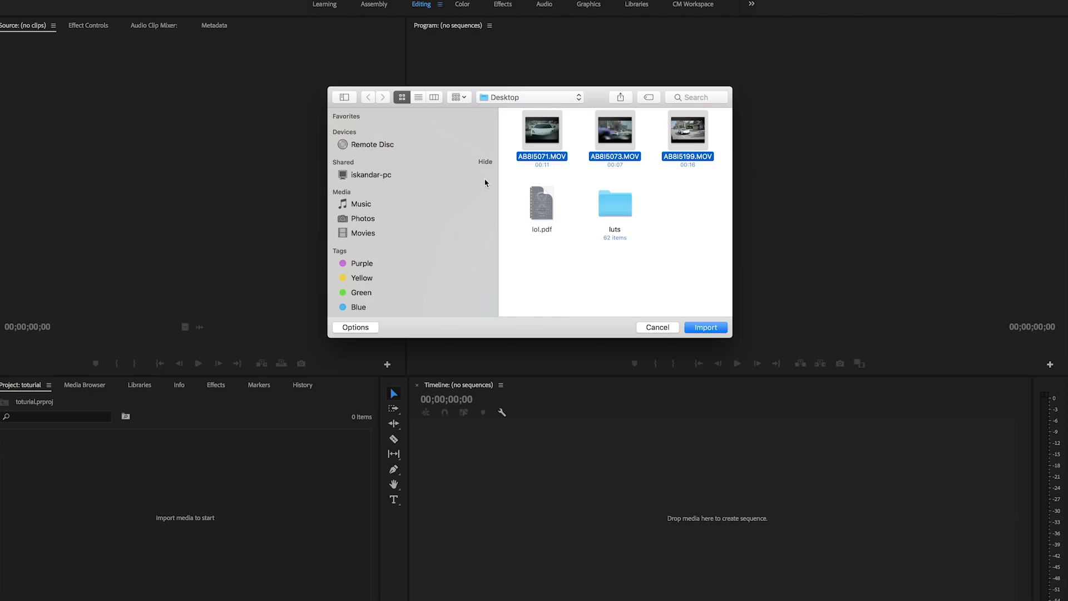
{"action": "left_click", "coordinate": [509, 163]}
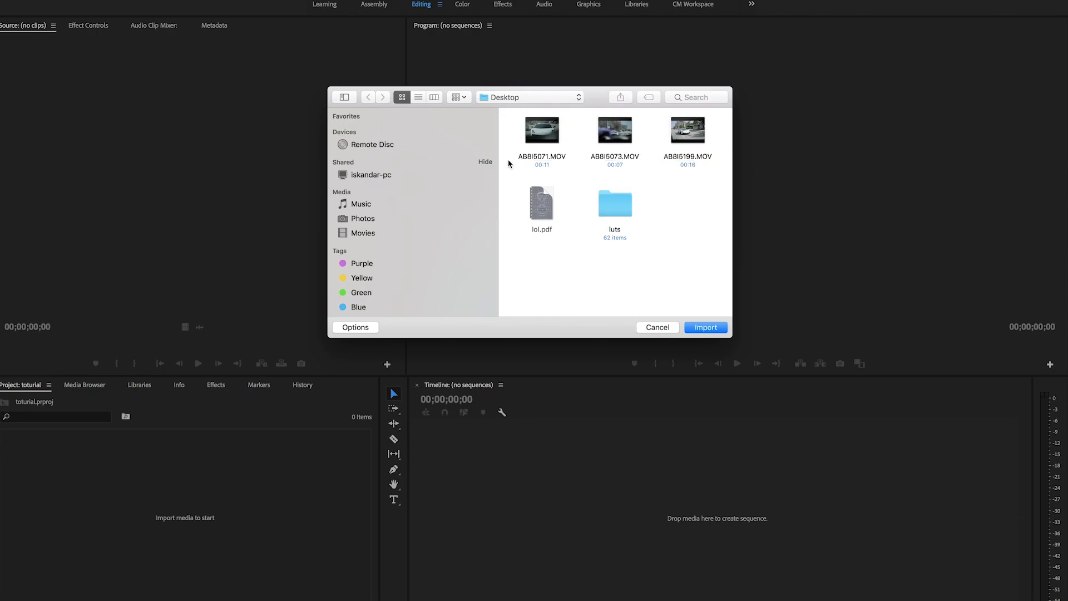
{"action": "left_click_drag", "start_coordinate": [510, 165], "coordinate": [705, 136]}
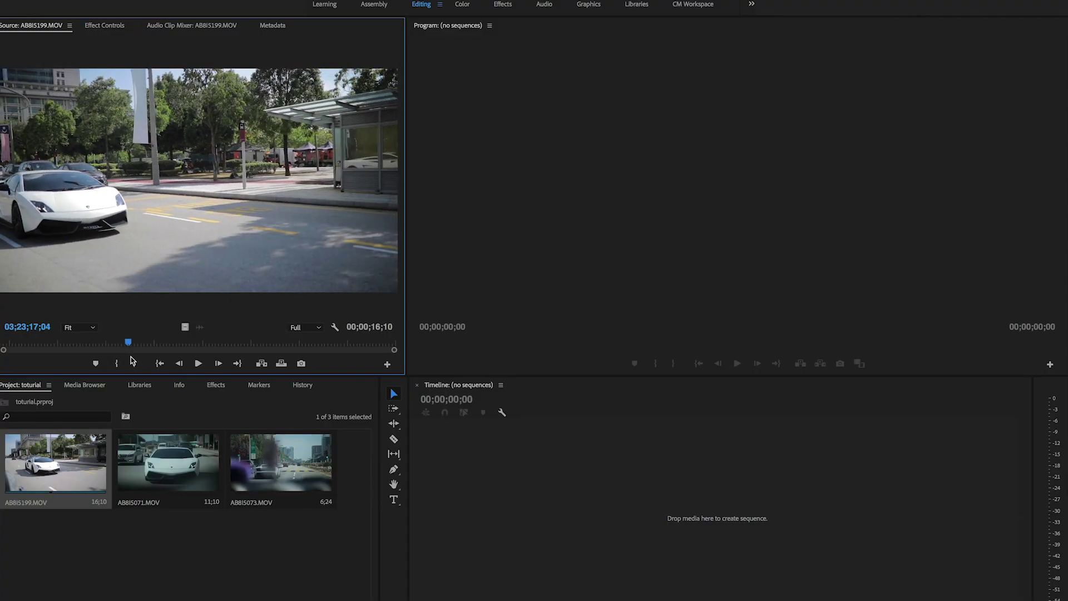
{"action": "left_click_drag", "start_coordinate": [132, 361], "coordinate": [168, 345]}
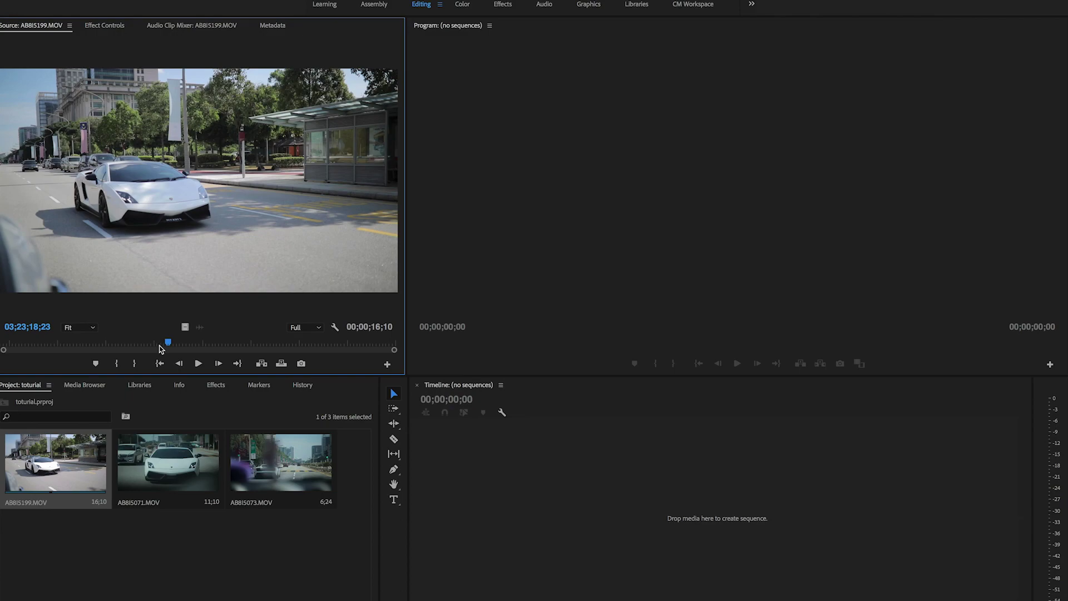
Set In and Out points on AB8I5199.MOV in the Source monitor for a 00;00;03;11 range
{"action": "left_click_drag", "start_coordinate": [160, 349], "coordinate": [156, 349]}
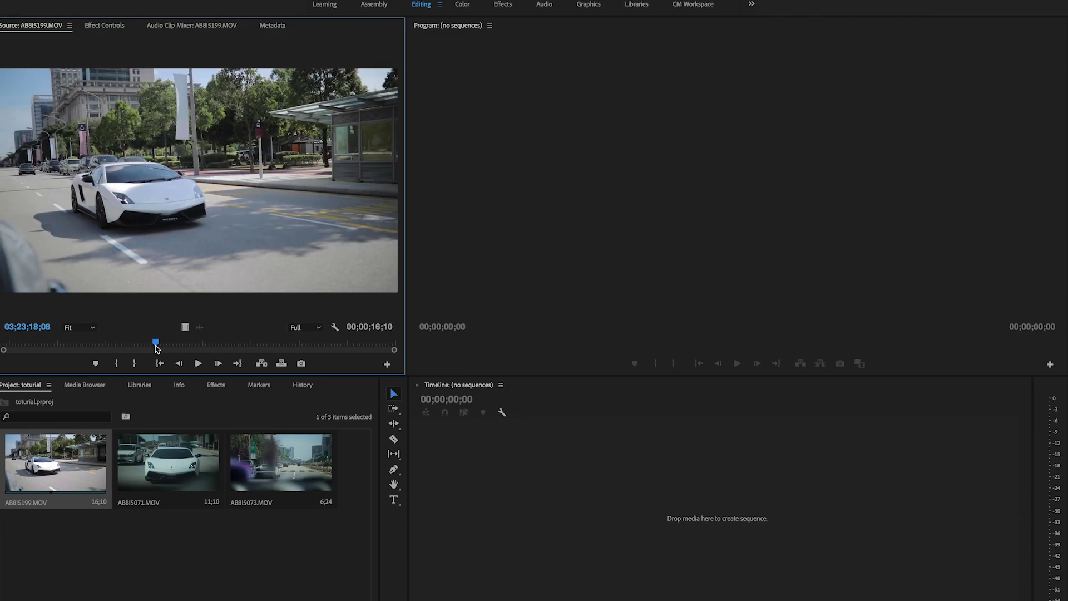
{"action": "left_click", "coordinate": [121, 365]}
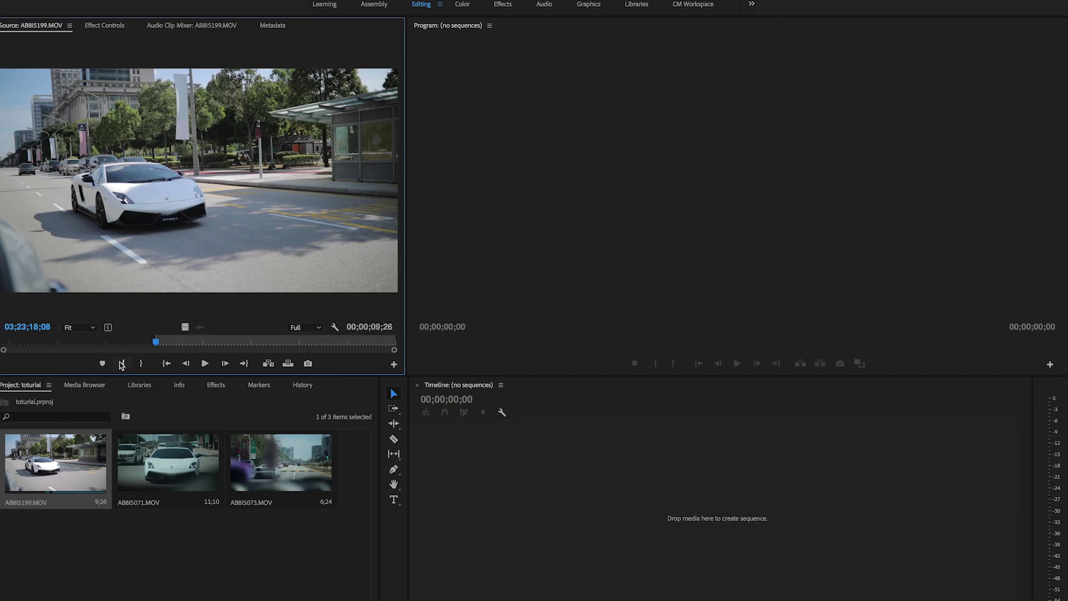
{"action": "key", "text": "ctrl+shift+i"}
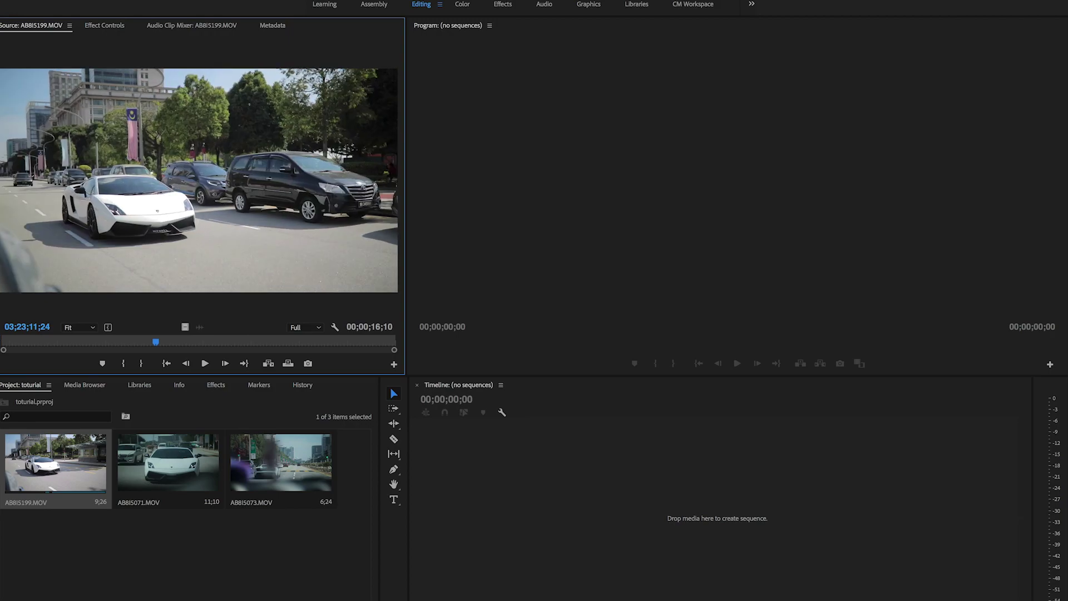
{"action": "mouse_move", "coordinate": [155, 342]}
{"action": "left_mouse_down"}
{"action": "mouse_move", "coordinate": [125, 342]}
{"action": "mouse_move", "coordinate": [157, 349]}
{"action": "left_mouse_up"}
{"action": "key", "text": "i"}
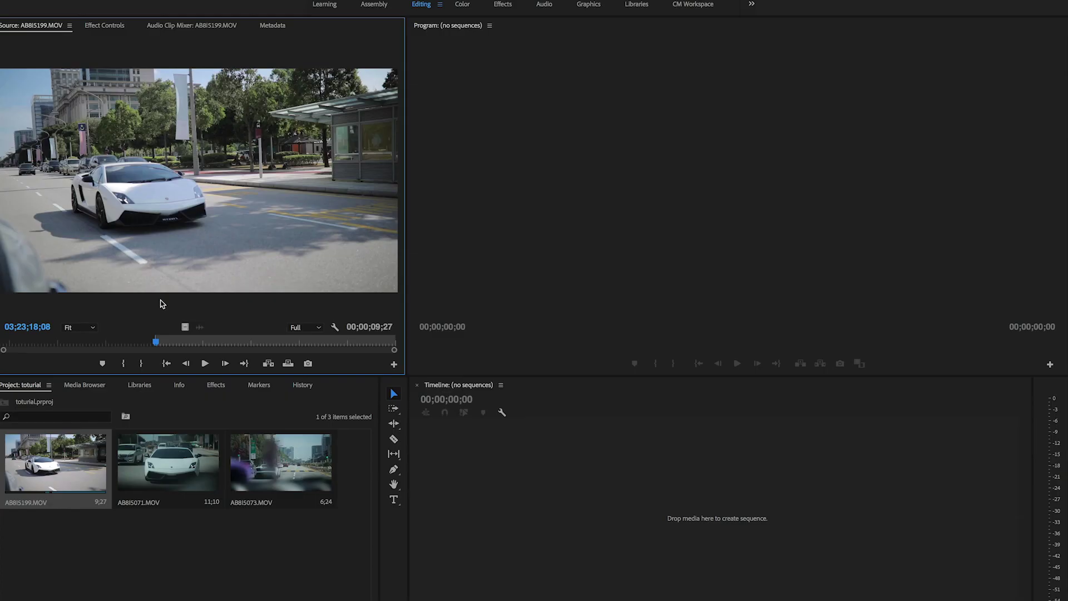
{"action": "left_click_drag", "start_coordinate": [157, 341], "coordinate": [4, 343]}
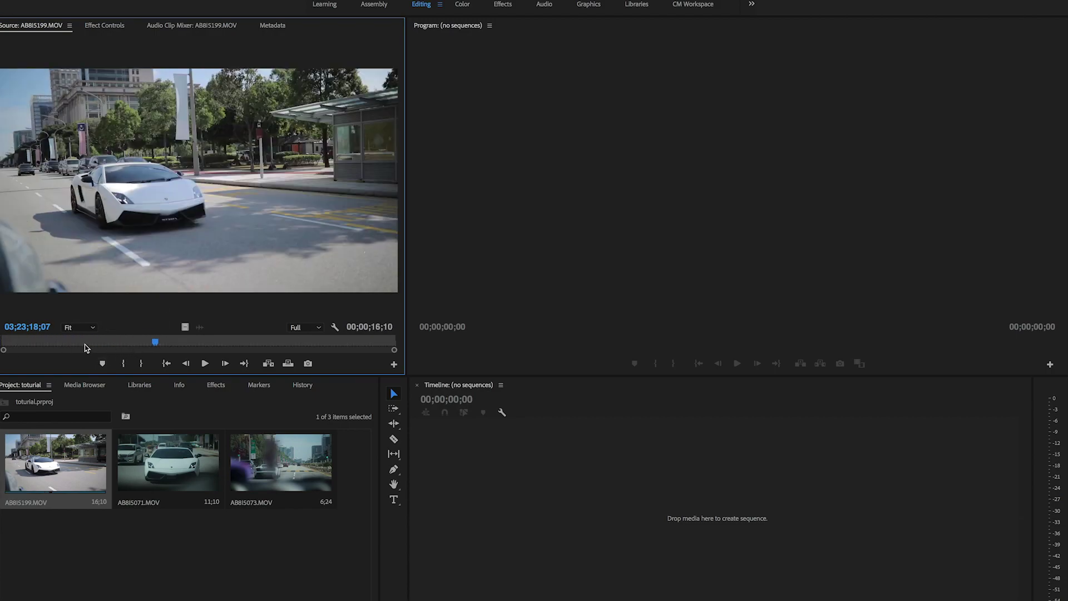
{"action": "key", "text": "ctrl+z"}
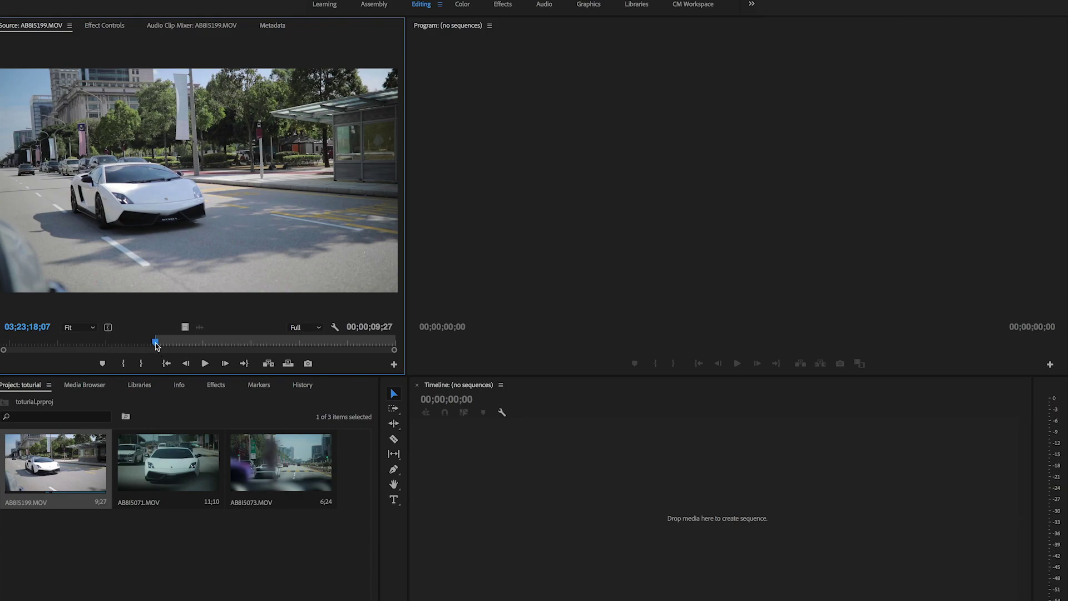
{"action": "left_click_drag", "start_coordinate": [156, 342], "coordinate": [238, 349]}
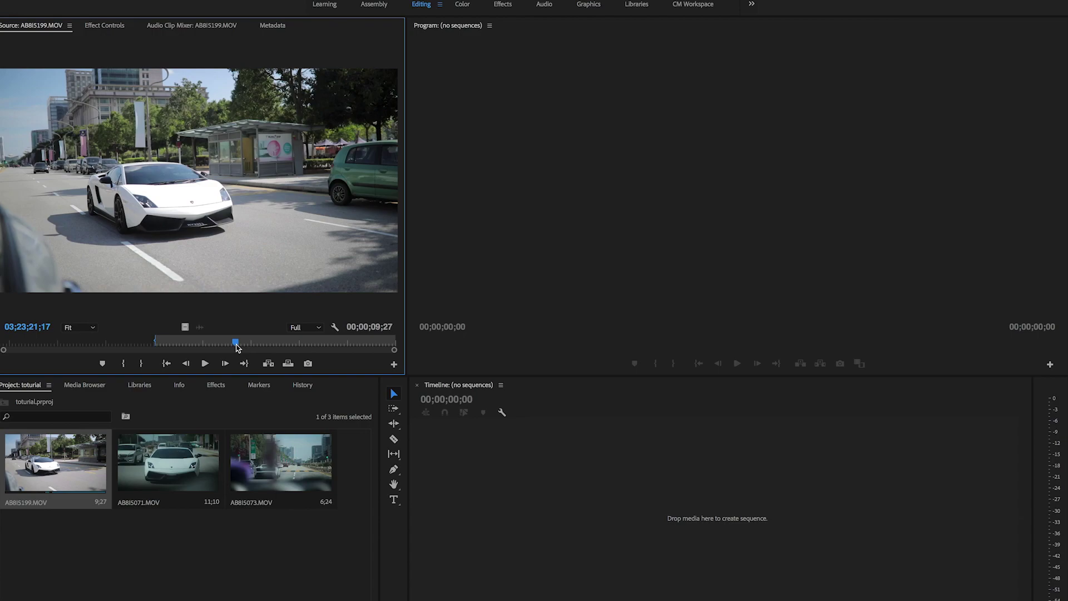
{"action": "key", "text": "o"}
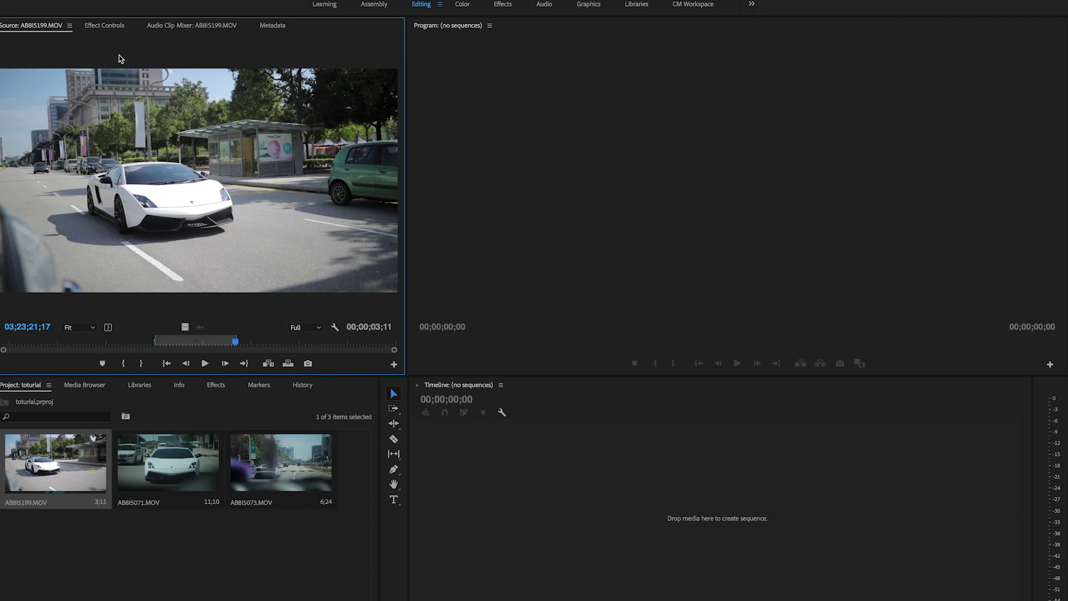
{"action": "left_click", "coordinate": [98, 27]}
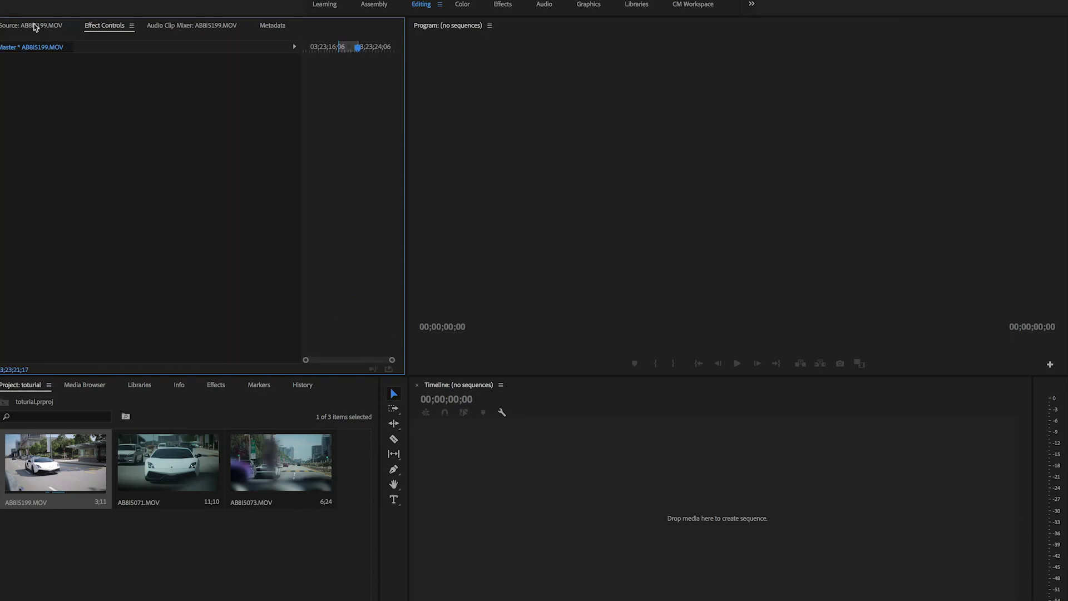
{"action": "left_click", "coordinate": [34, 26]}
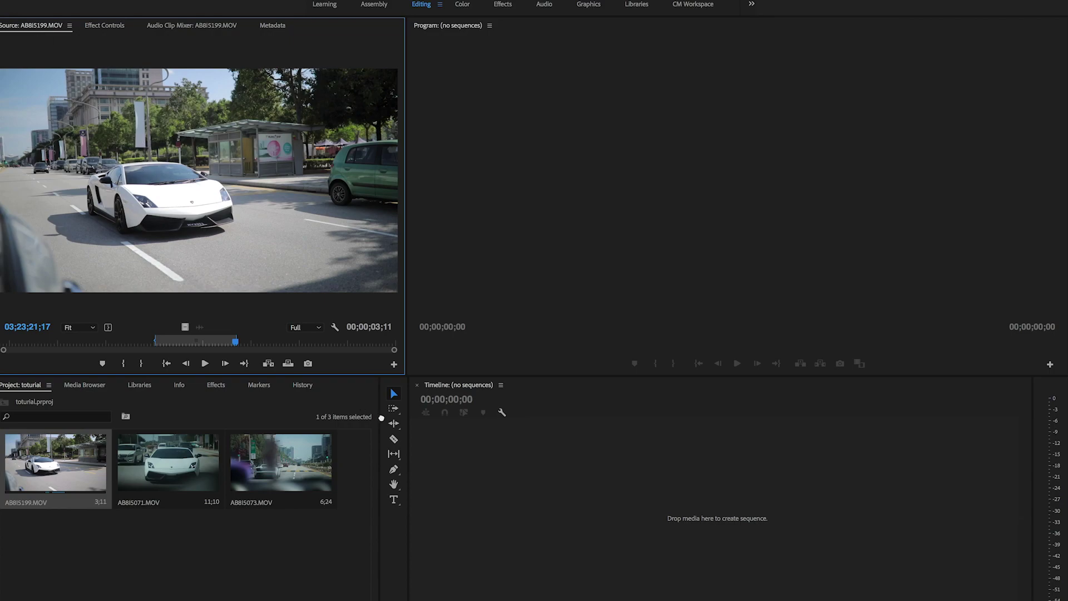
Drag the trimmed AB8I5199.MOV into the empty Timeline to create its sequence, zoom, and play it
{"action": "left_click_drag", "start_coordinate": [260, 343], "coordinate": [434, 456]}
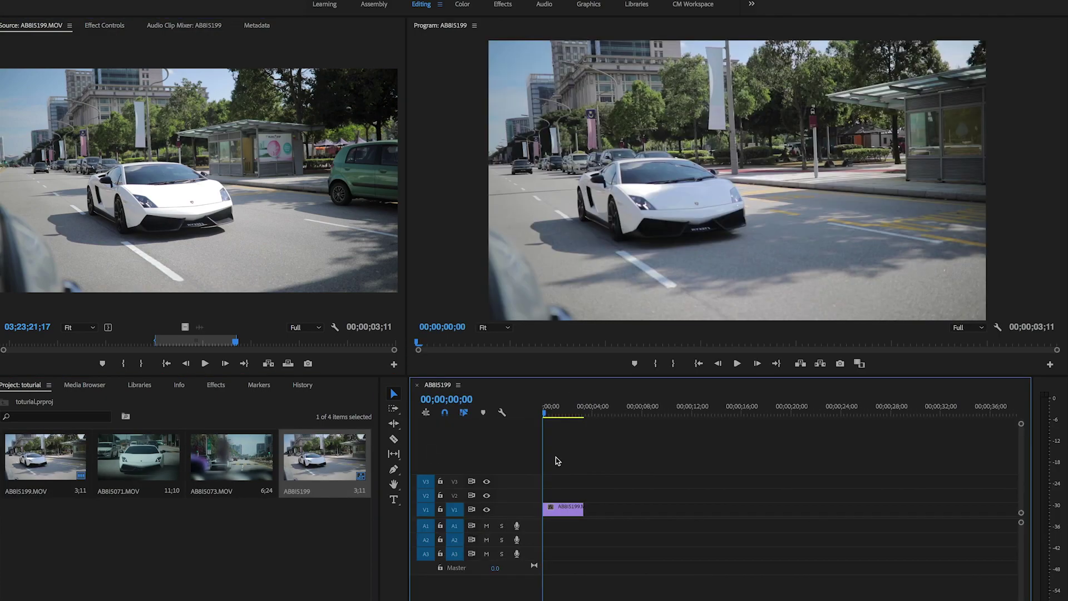
{"action": "key", "text": "minus"}
{"action": "key", "text": "minus"}
{"action": "key", "text": "minus"}
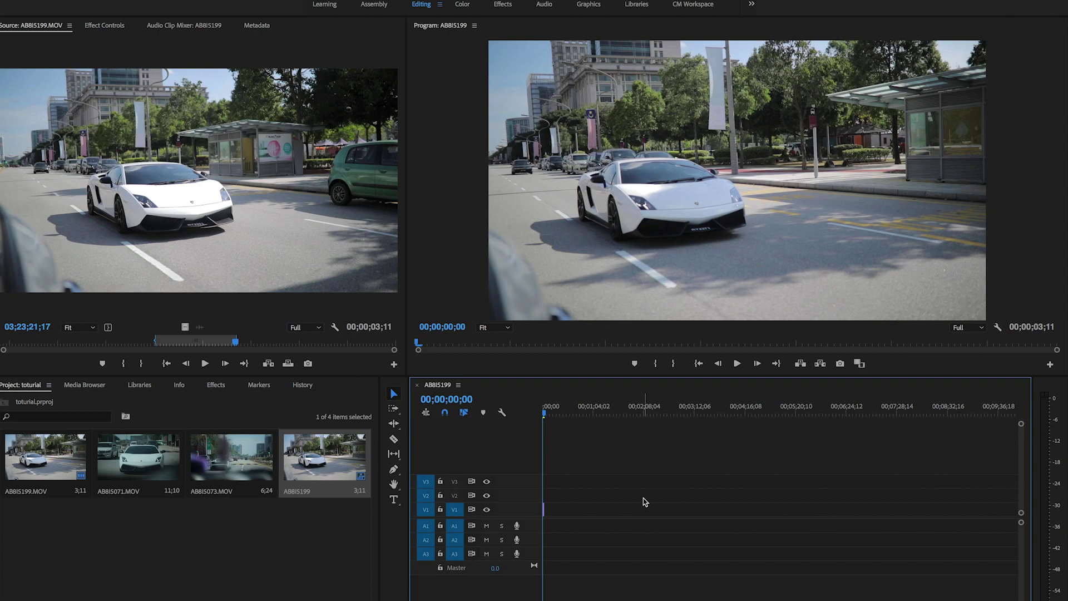
{"action": "key", "text": "equal"}
{"action": "key", "text": "equal"}
{"action": "key", "text": "equal"}
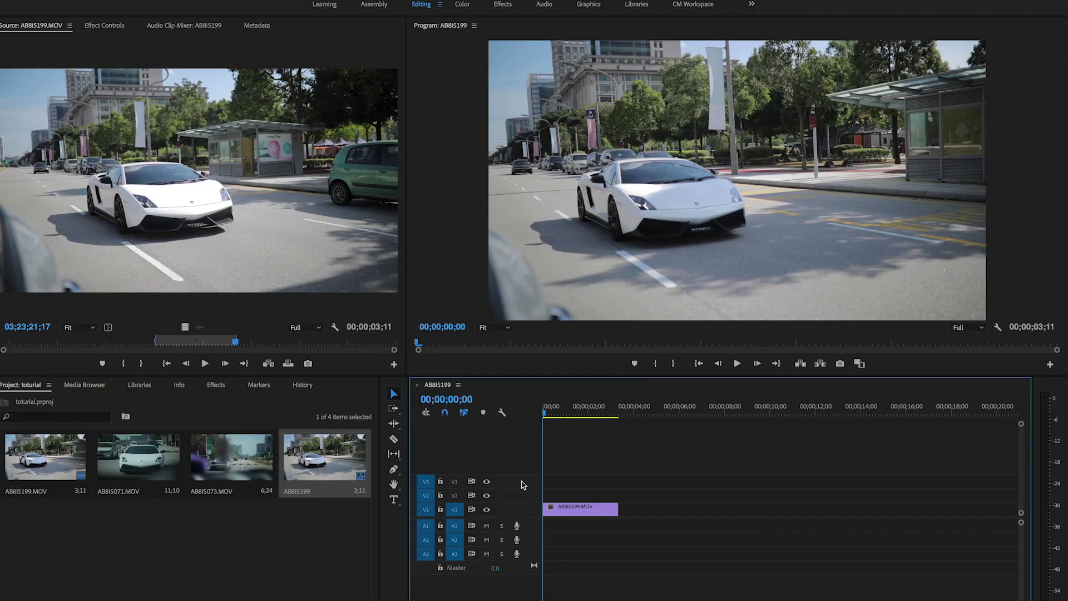
{"action": "key", "text": "space"}
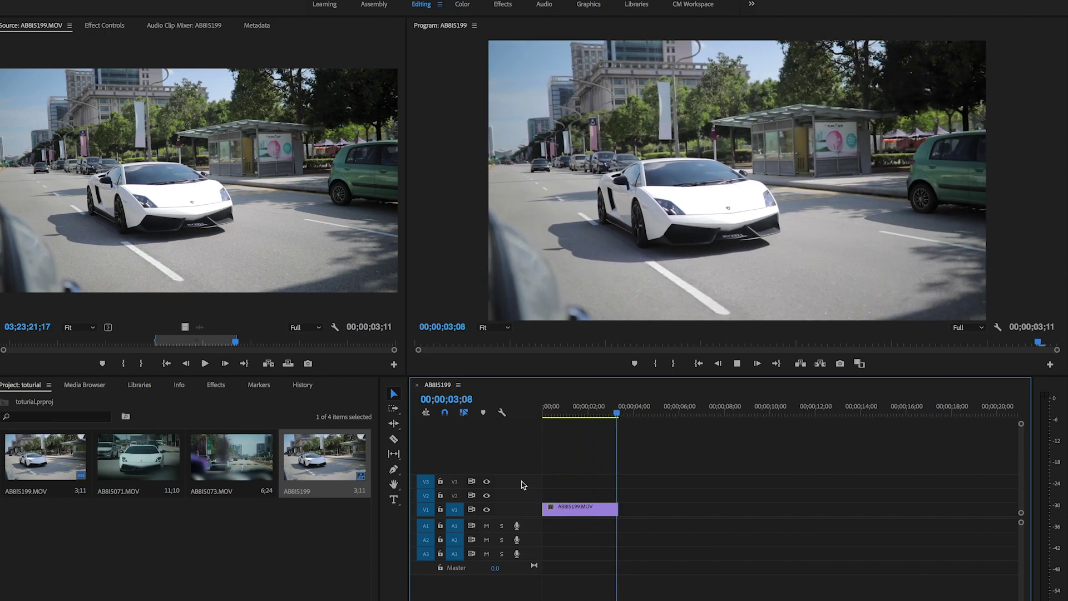
Scrub the V1 clip's Scale to 203, shift Position, rotate it, then reset Motion to defaults
{"action": "left_click", "coordinate": [548, 408]}
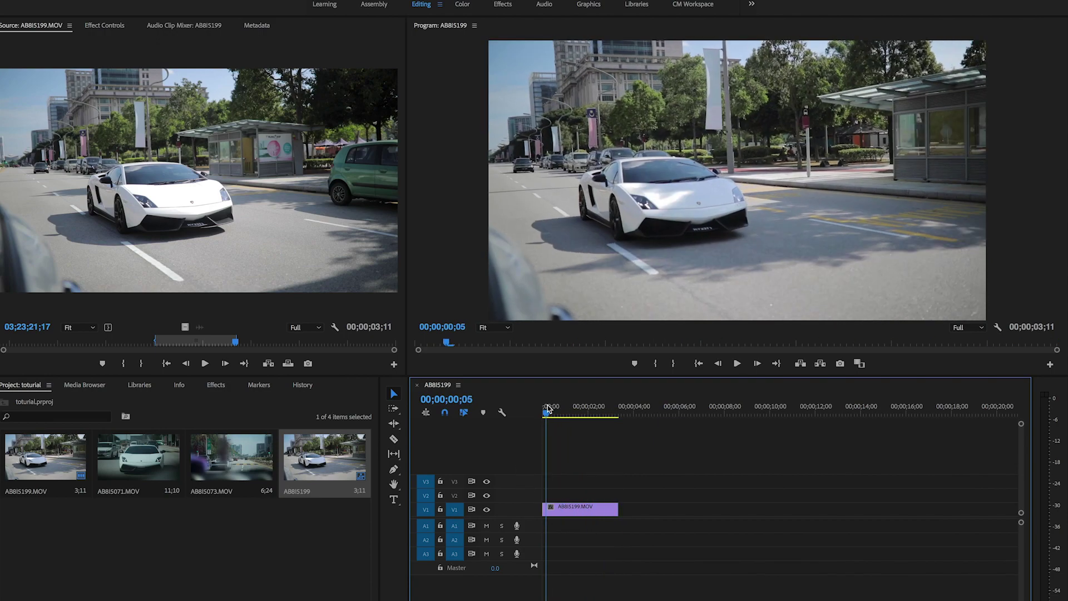
{"action": "left_click", "coordinate": [100, 27]}
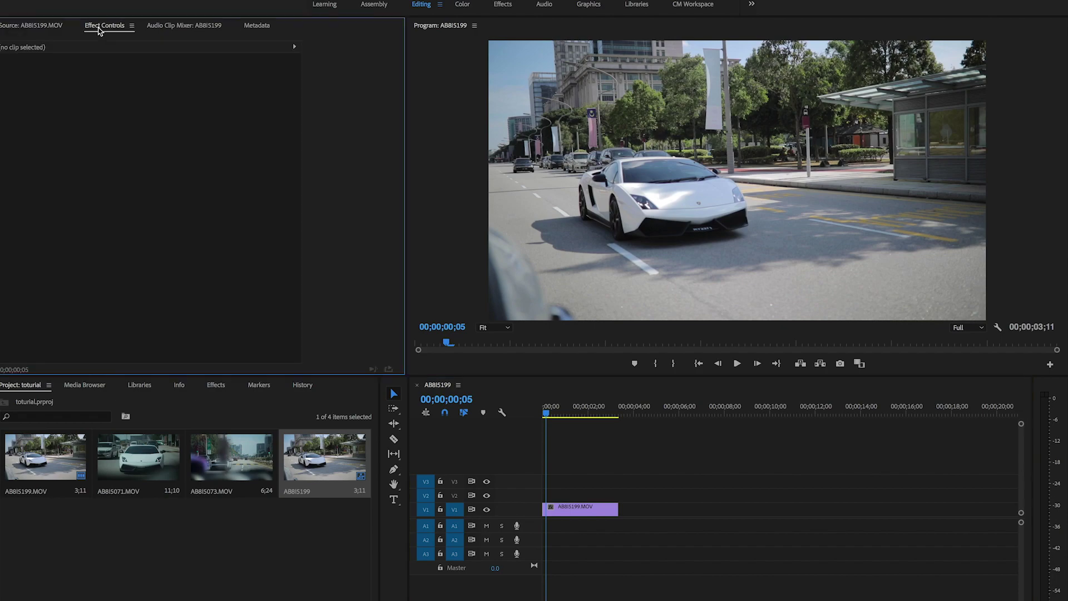
{"action": "left_click", "coordinate": [550, 511]}
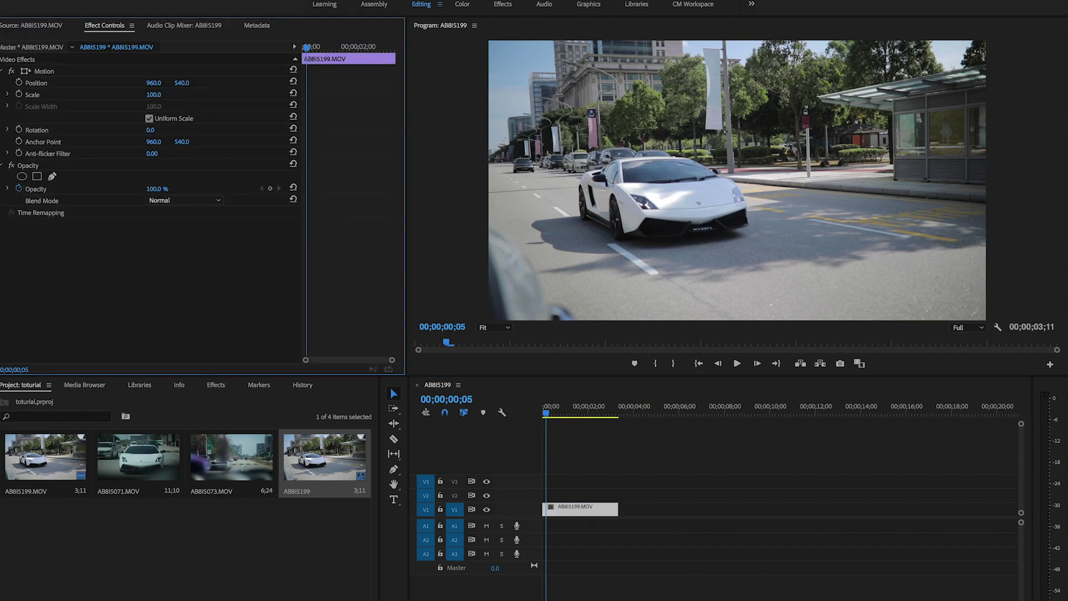
{"action": "left_click_drag", "start_coordinate": [153, 95], "coordinate": [235, 82]}
{"action": "left_click_drag", "start_coordinate": [153, 82], "coordinate": [92, 82]}
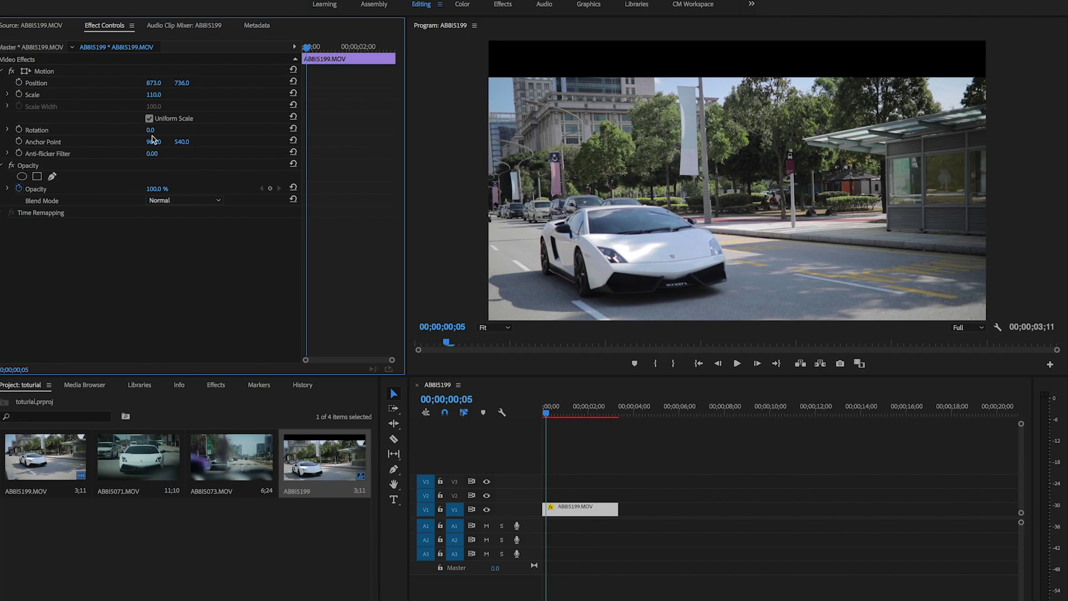
{"action": "left_click_drag", "start_coordinate": [150, 130], "coordinate": [261, 129]}
{"action": "left_click", "coordinate": [293, 69]}
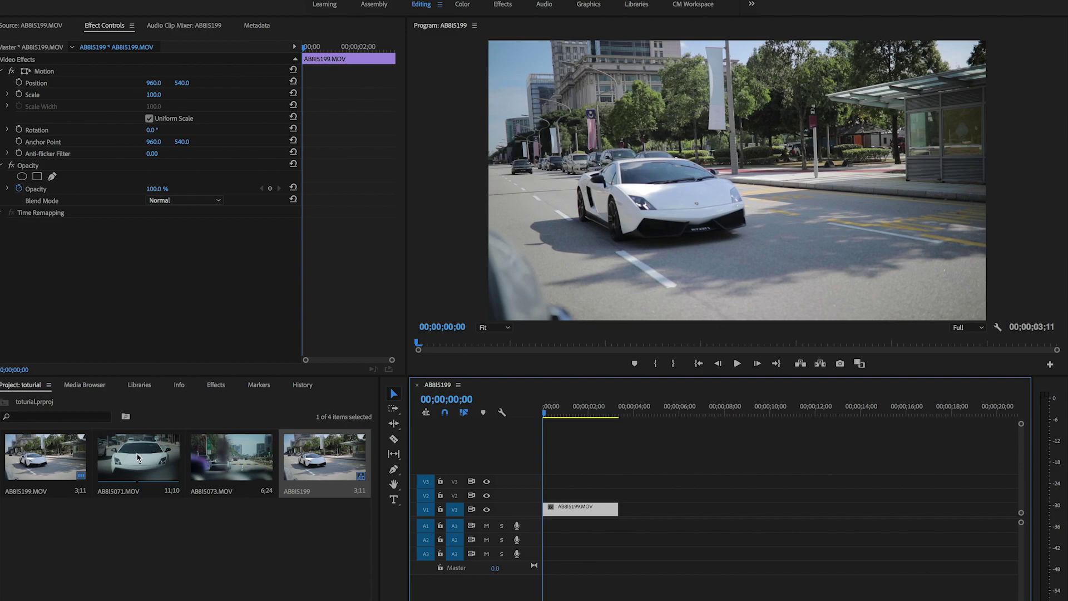
Mark a 2;13 In-to-Out range on AB8I5071.MOV in the Source monitor
{"action": "double_click", "coordinate": [138, 457]}
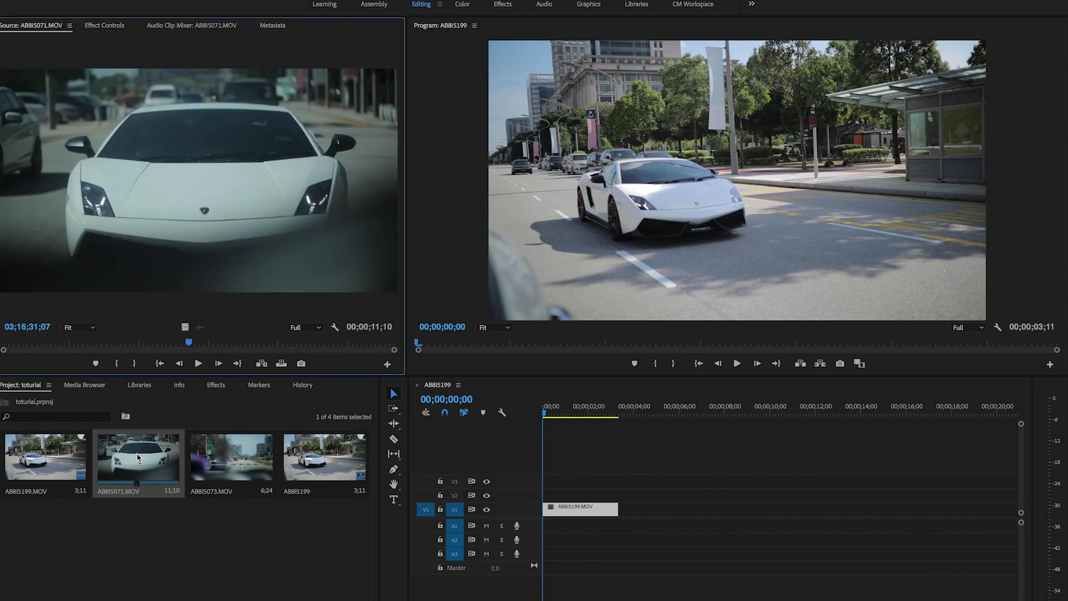
{"action": "left_click", "coordinate": [102, 343]}
{"action": "mouse_move", "coordinate": [102, 343]}
{"action": "left_mouse_down"}
{"action": "mouse_move", "coordinate": [213, 343]}
{"action": "mouse_move", "coordinate": [631, 503]}
{"action": "mouse_move", "coordinate": [629, 513]}
{"action": "left_mouse_up"}
{"action": "left_click", "coordinate": [117, 363]}
{"action": "left_click", "coordinate": [141, 365]}
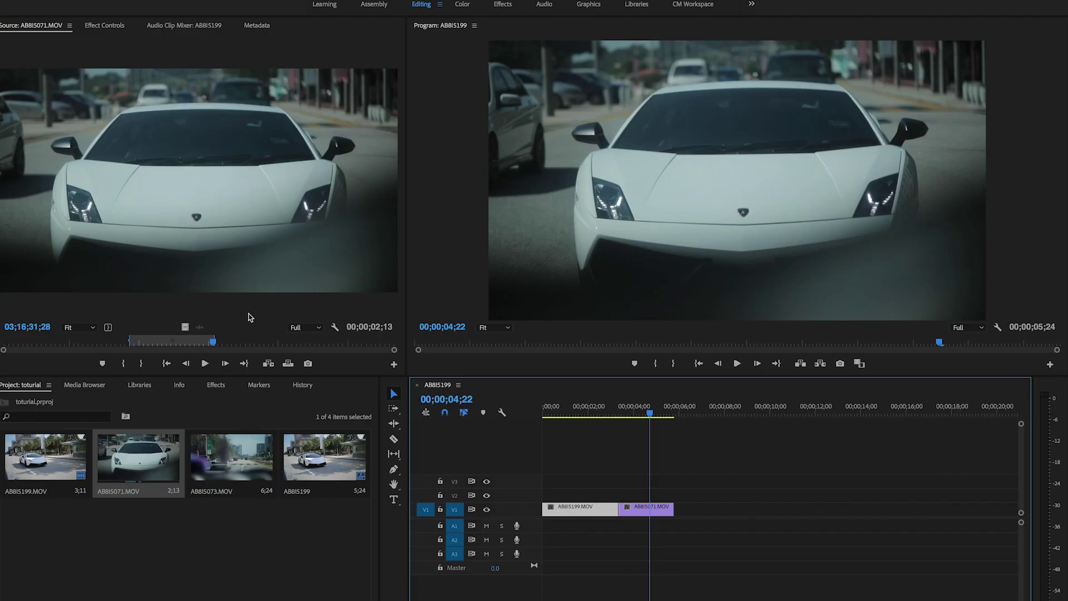
Play the sequence from about 03;00 across the cut into AB8I5071.MOV, zooming the timeline out
{"action": "left_click", "coordinate": [615, 409]}
{"action": "key", "text": "space"}
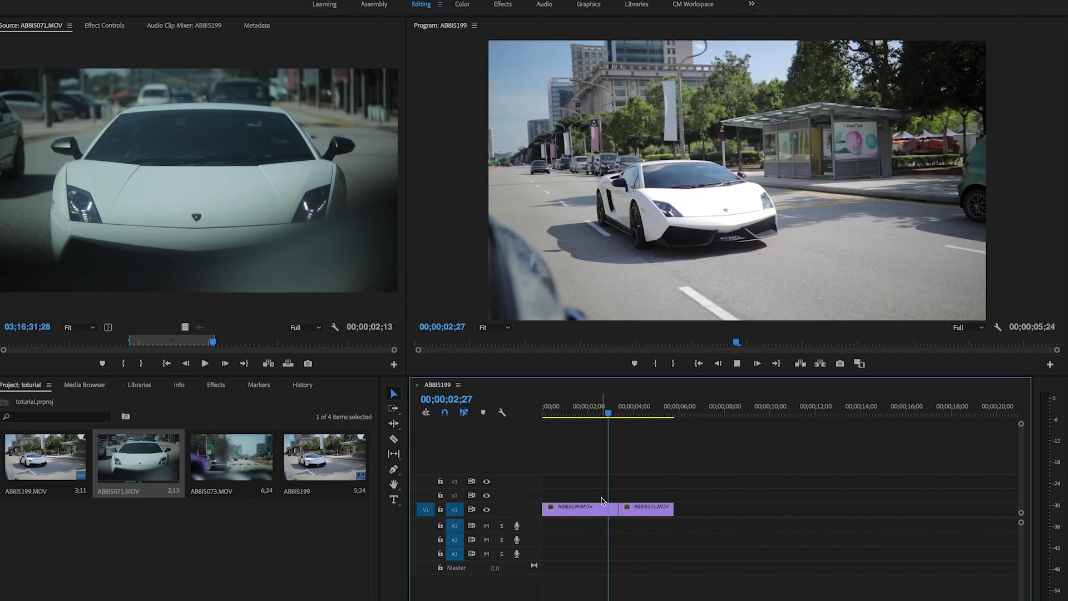
{"action": "key", "text": "minus"}
{"action": "key", "text": "minus"}
{"action": "key", "text": "space"}
{"action": "key", "text": "minus"}
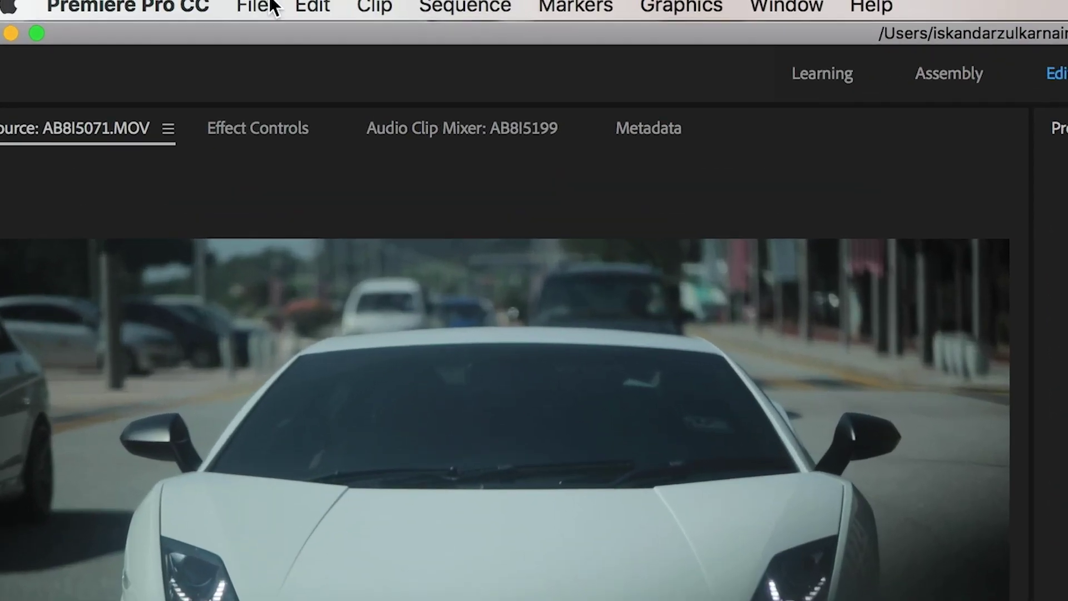
Create a new legacy title named Title 01
{"action": "left_click", "coordinate": [268, 6]}
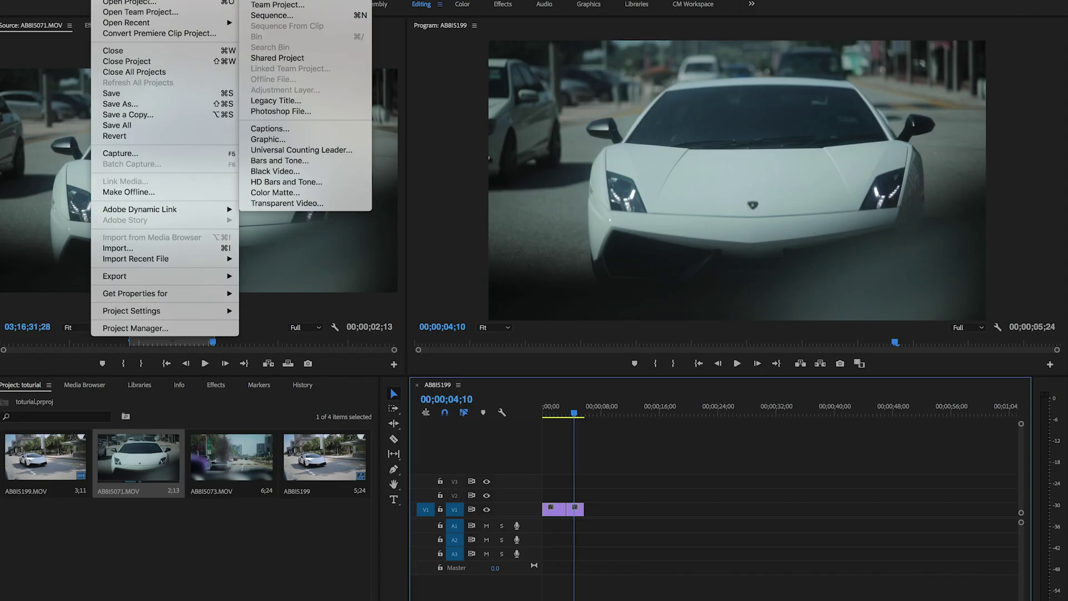
{"action": "mouse_move", "coordinate": [501, 147]}
{"action": "mouse_move", "coordinate": [119, 1]}
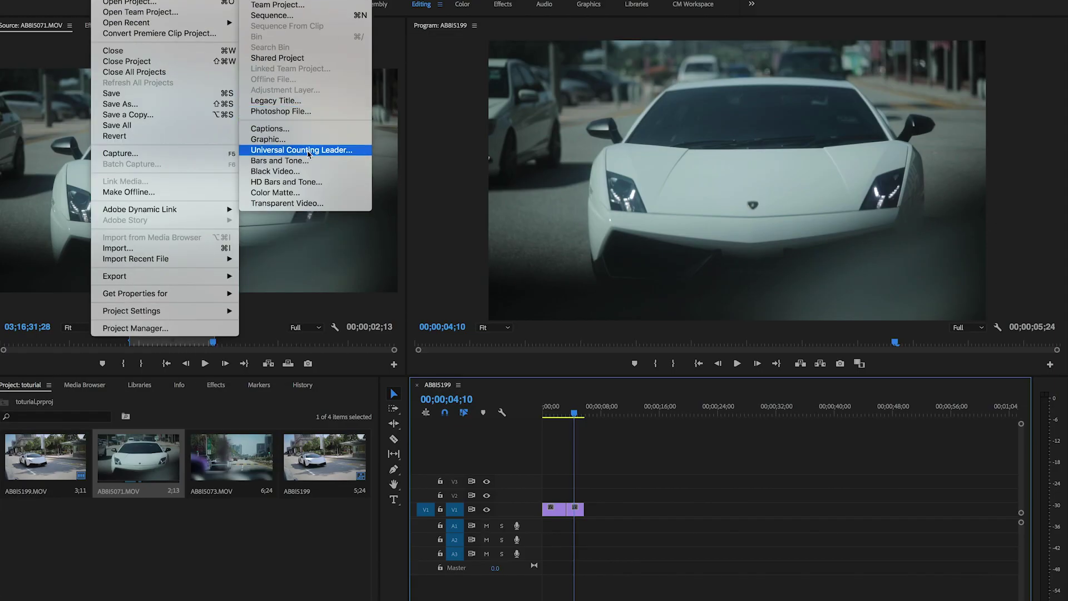
{"action": "left_click", "coordinate": [303, 103]}
{"action": "key", "text": "Return"}
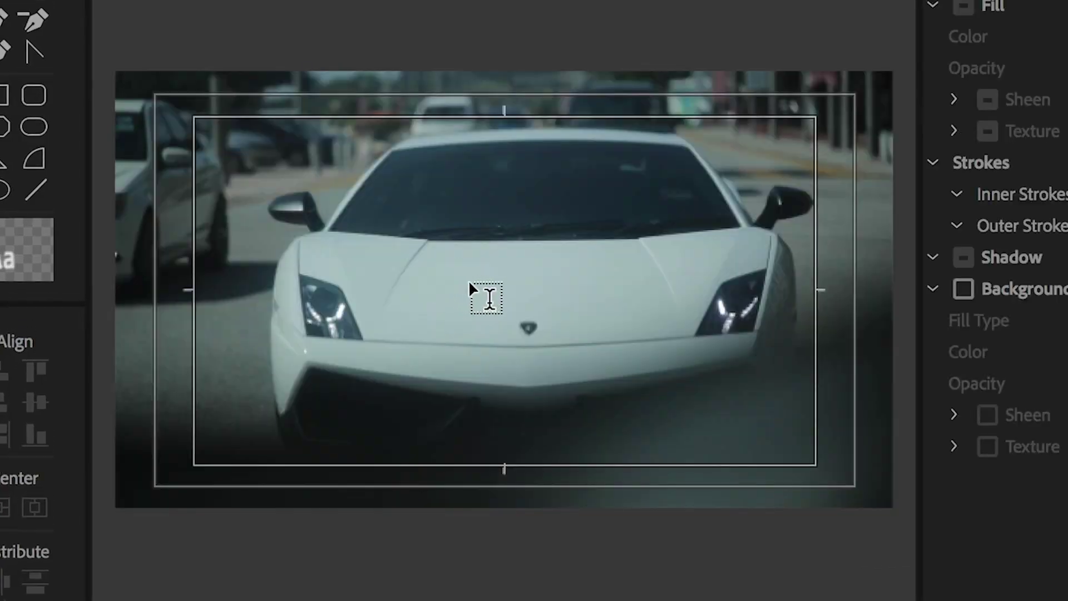
Type LAMBO on the title frame and check the Font Family list
{"action": "left_click", "coordinate": [231, 202]}
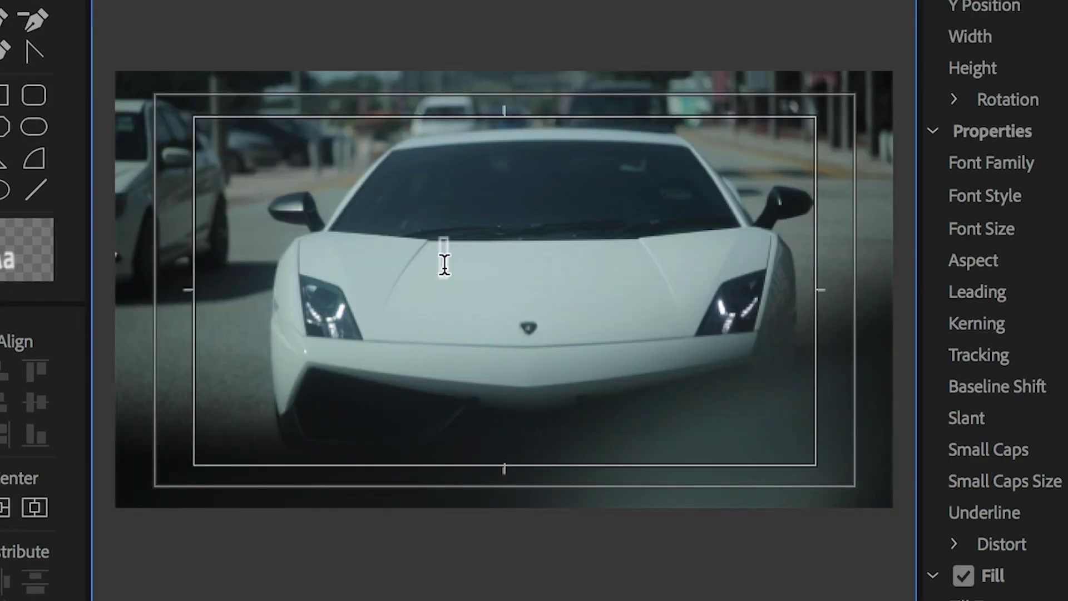
{"action": "type", "text": "LAMBO"}
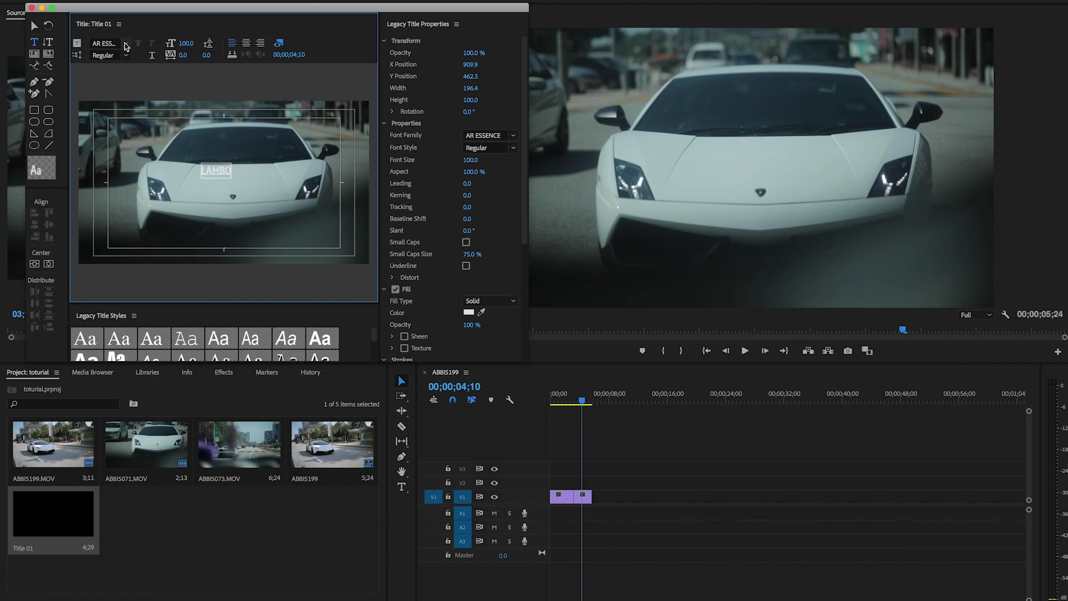
{"action": "left_click", "coordinate": [126, 47]}
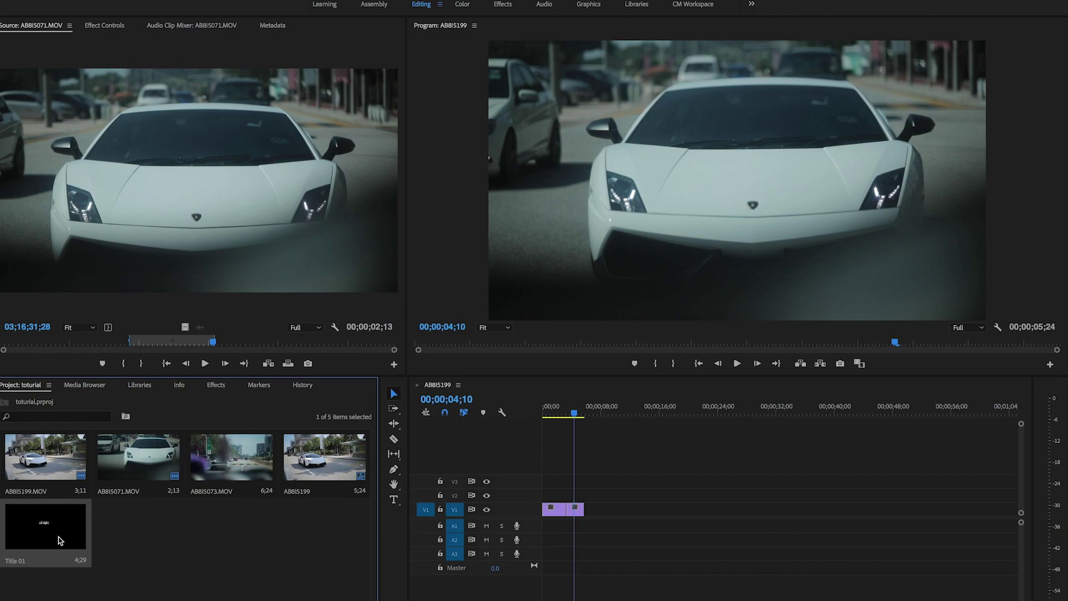
Drop Title 01 above the car clip, trim its length, and select it with Effect Controls showing
{"action": "left_click_drag", "start_coordinate": [60, 539], "coordinate": [591, 494]}
{"action": "left_click", "coordinate": [591, 494]}
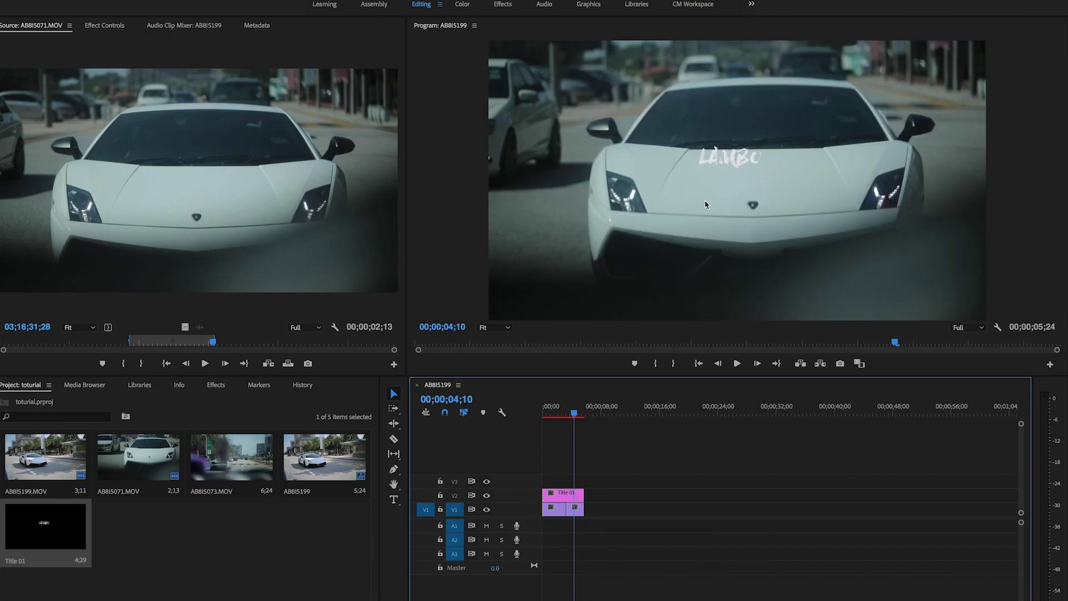
{"action": "key", "text": "shift+5"}
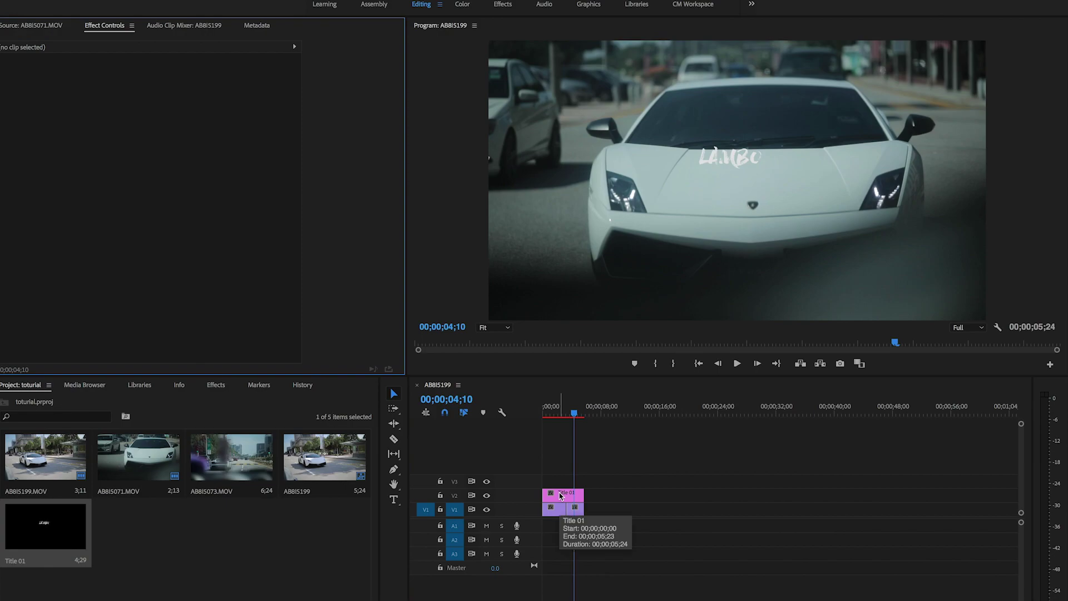
{"action": "left_click", "coordinate": [561, 495]}
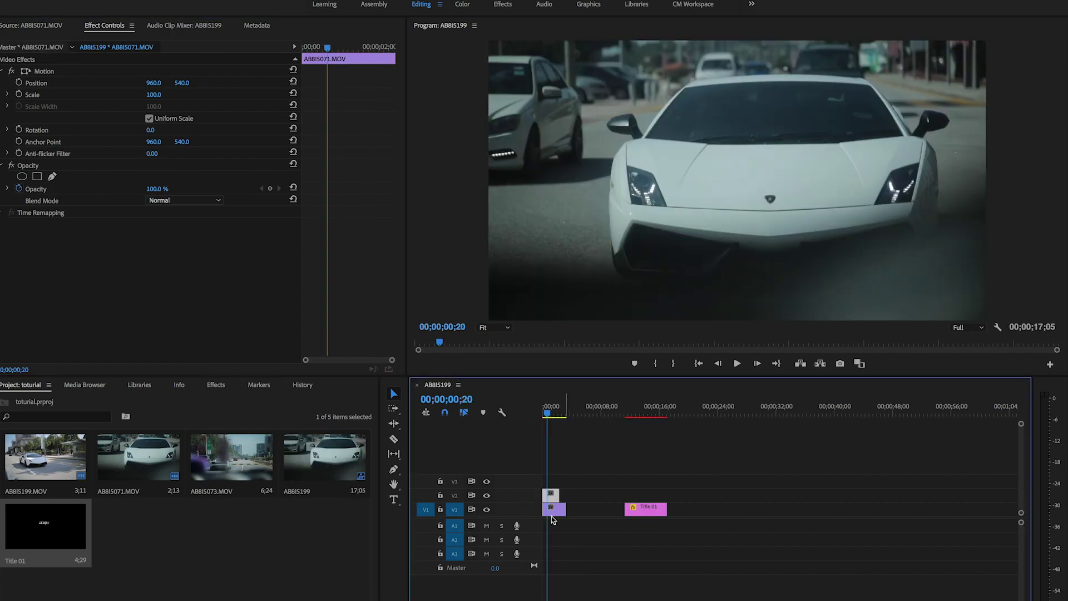
{"action": "left_click", "coordinate": [487, 496]}
{"action": "left_click", "coordinate": [487, 496]}
{"action": "left_click", "coordinate": [192, 202]}
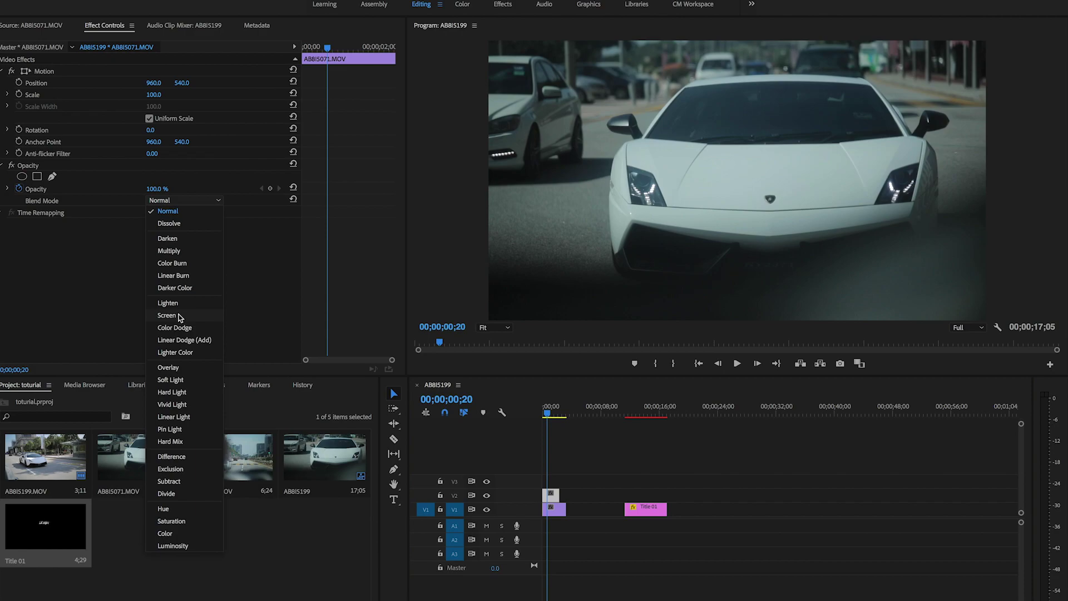
{"action": "left_click", "coordinate": [167, 315]}
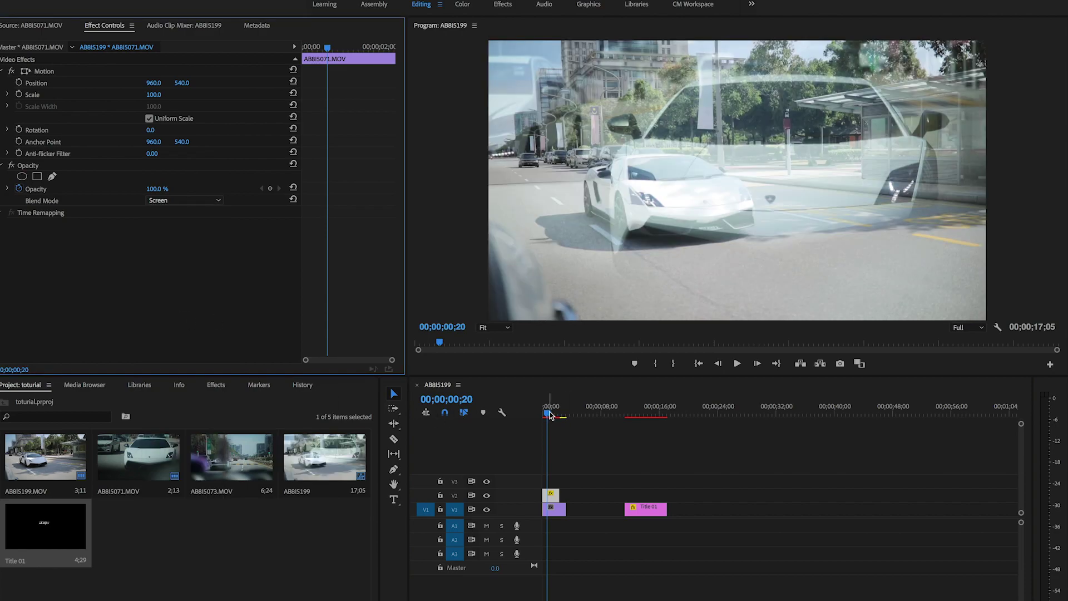
{"action": "left_click_drag", "start_coordinate": [549, 414], "coordinate": [533, 415]}
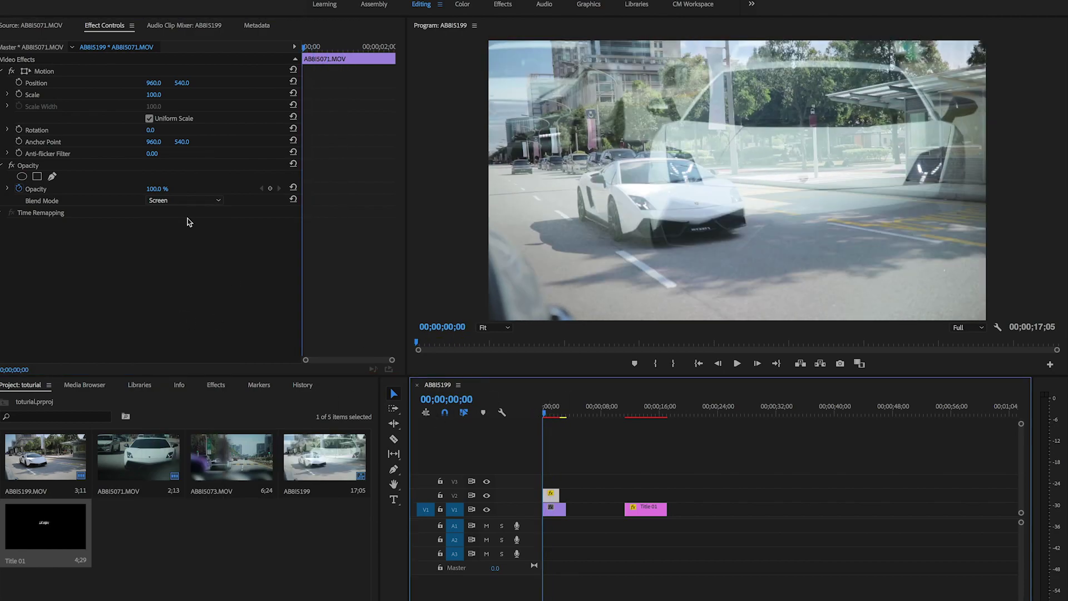
{"action": "left_click", "coordinate": [180, 203]}
{"action": "left_click", "coordinate": [179, 213]}
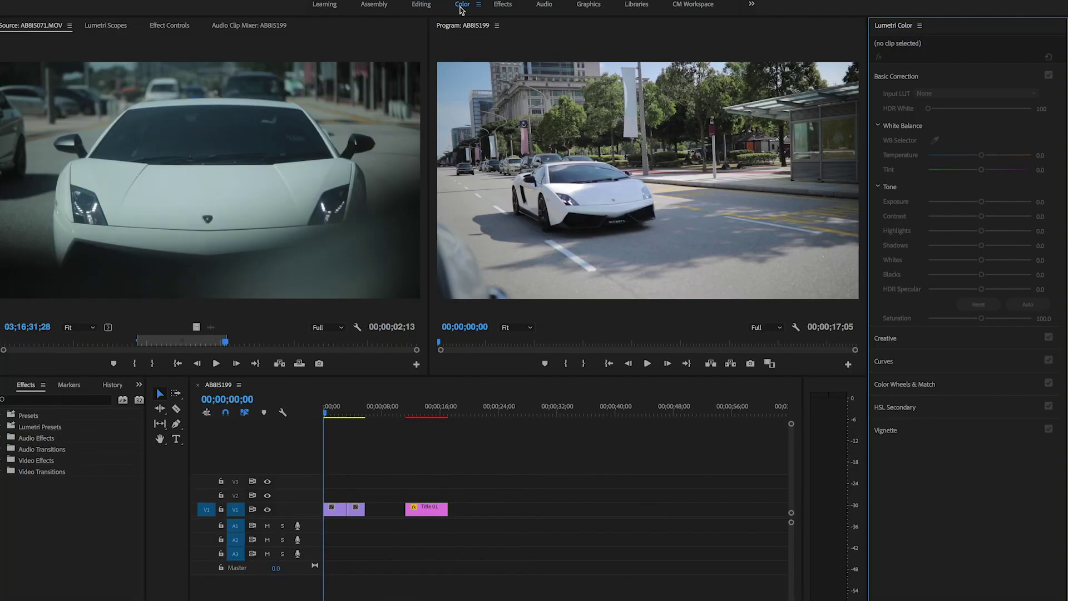
Select the opening ABBI5199 clip and lower its Lumetri Exposure to -0.7
{"action": "left_click", "coordinate": [336, 509]}
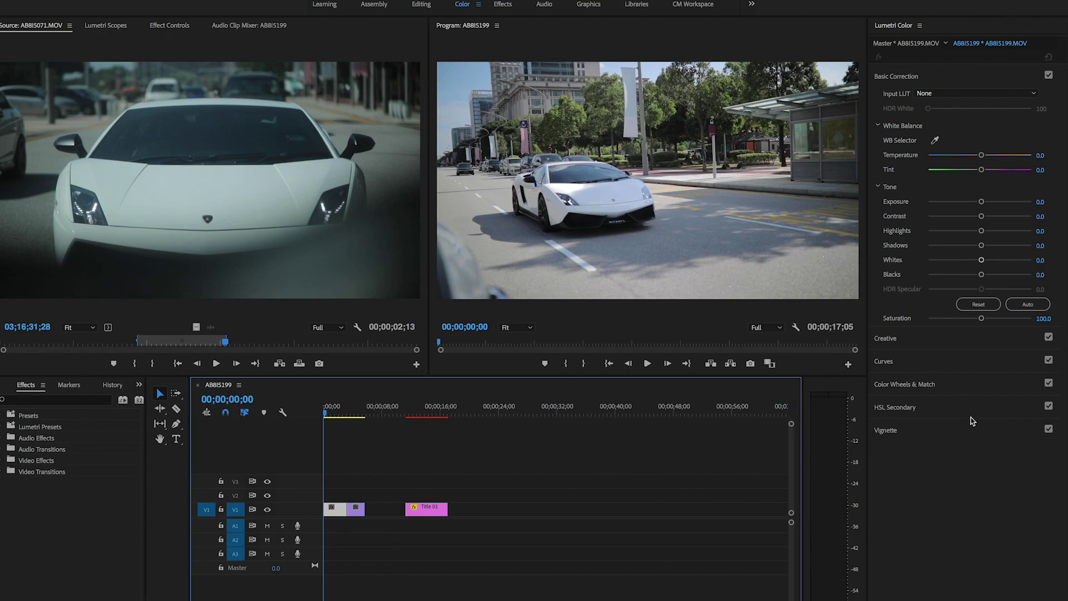
{"action": "mouse_move", "coordinate": [981, 201]}
{"action": "left_mouse_down"}
{"action": "mouse_move", "coordinate": [1000, 203]}
{"action": "mouse_move", "coordinate": [973, 204]}
{"action": "mouse_move", "coordinate": [994, 217]}
{"action": "mouse_move", "coordinate": [980, 218]}
{"action": "left_mouse_up"}
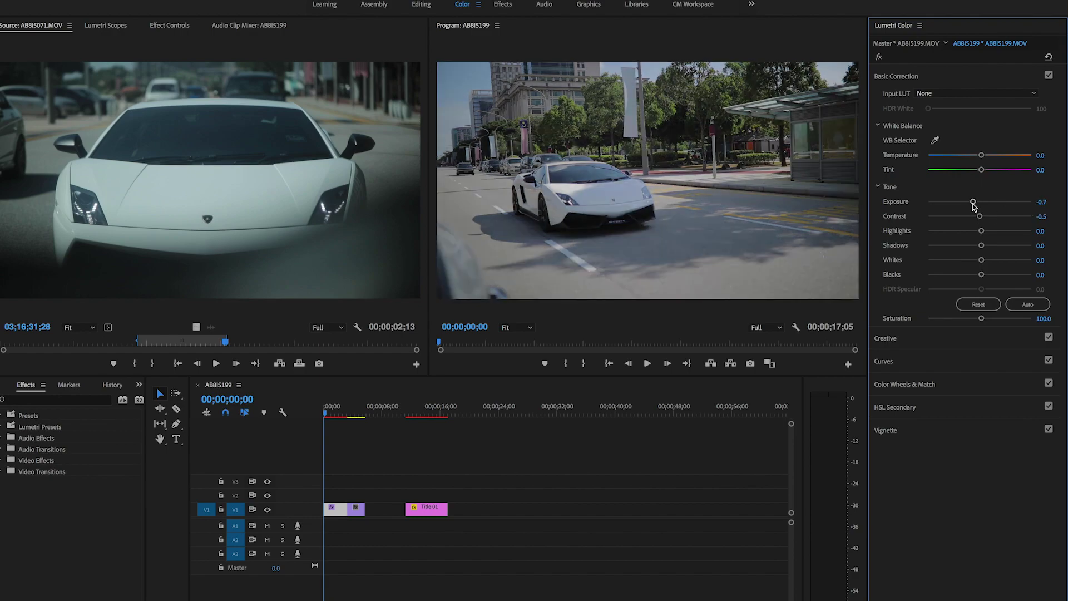
Load the Black Eye .cube LUT from the luts folder as the Creative look, Intensity 84.3, Faded Film 42.2
{"action": "left_click", "coordinate": [950, 338]}
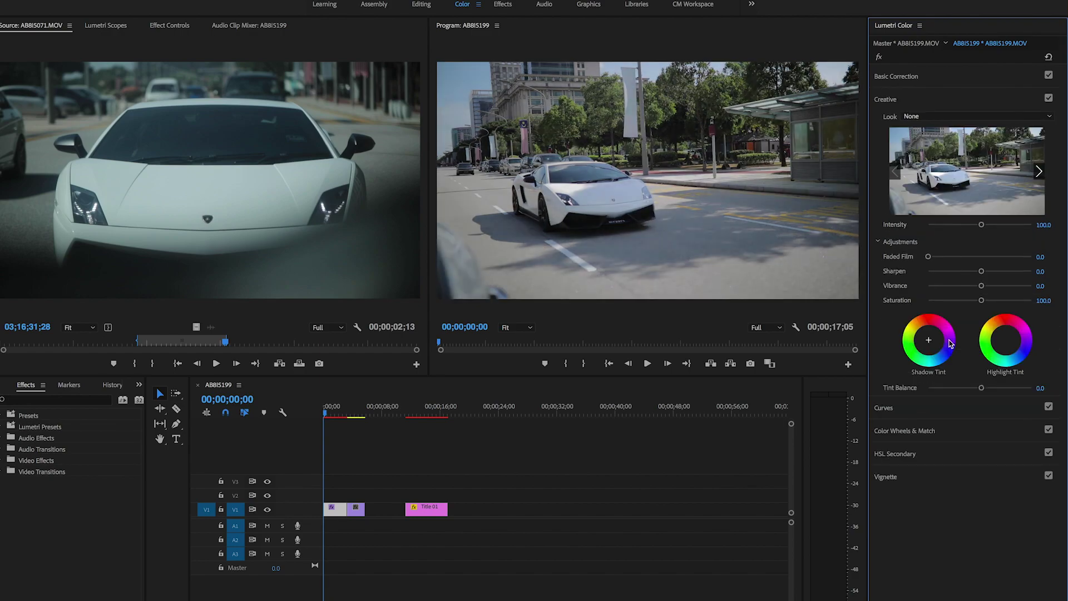
{"action": "left_click", "coordinate": [960, 116]}
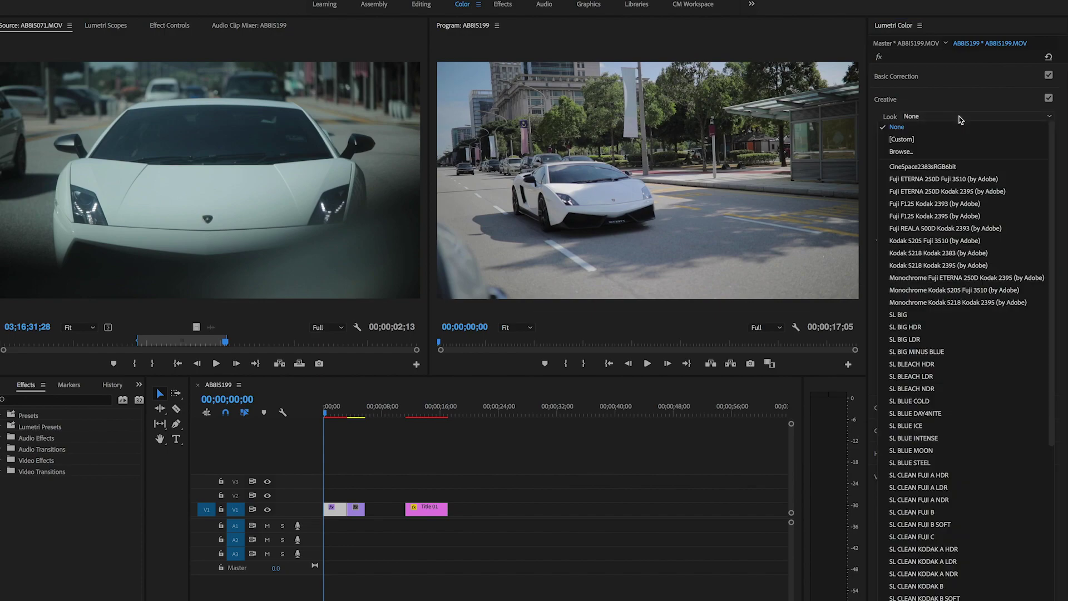
{"action": "left_click", "coordinate": [950, 152]}
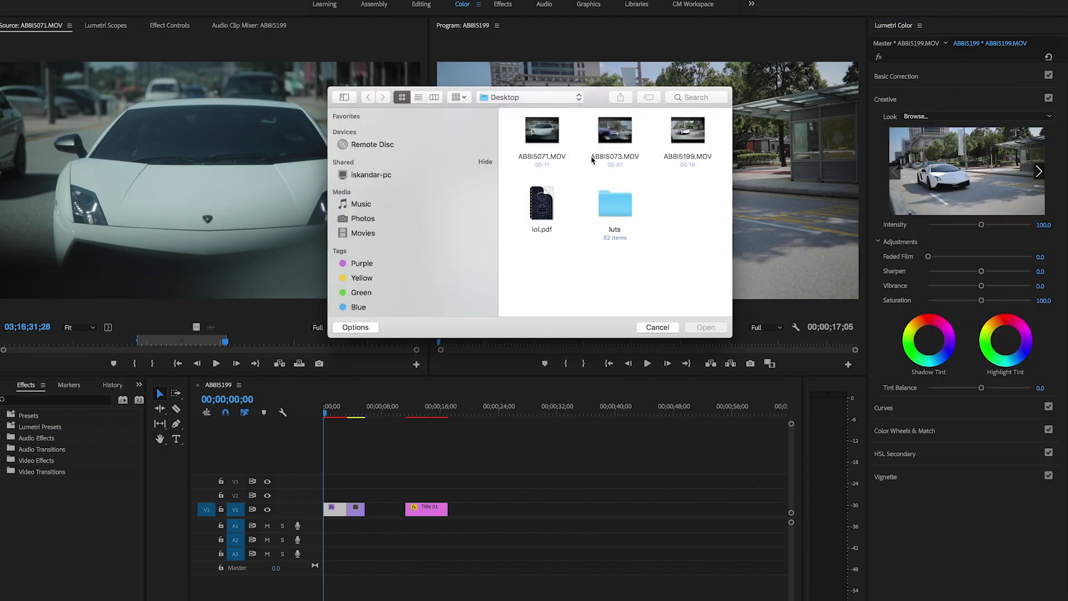
{"action": "double_click", "coordinate": [615, 207]}
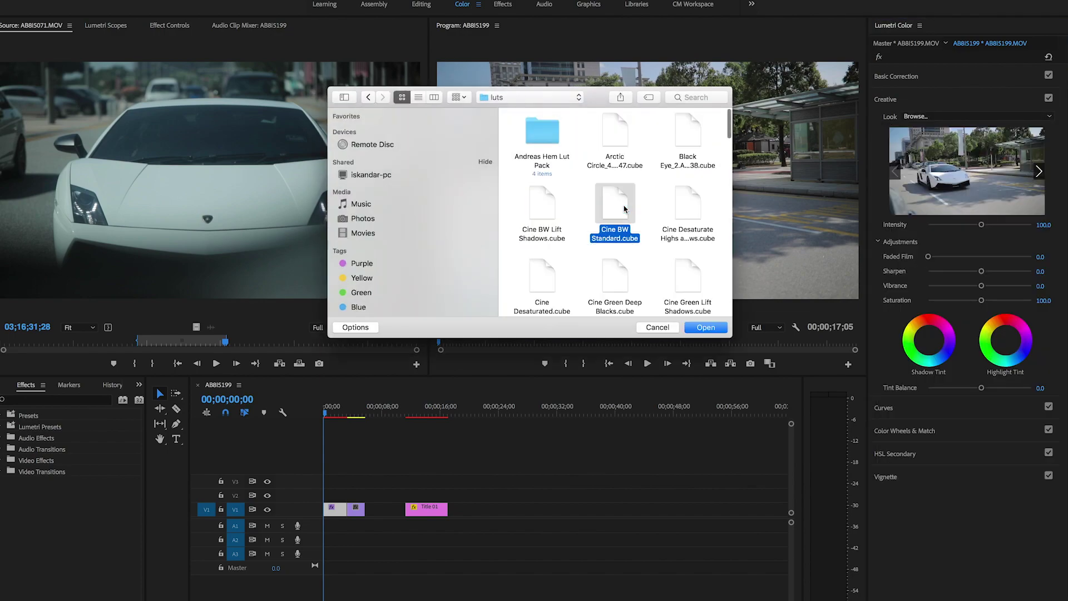
{"action": "left_click", "coordinate": [625, 136]}
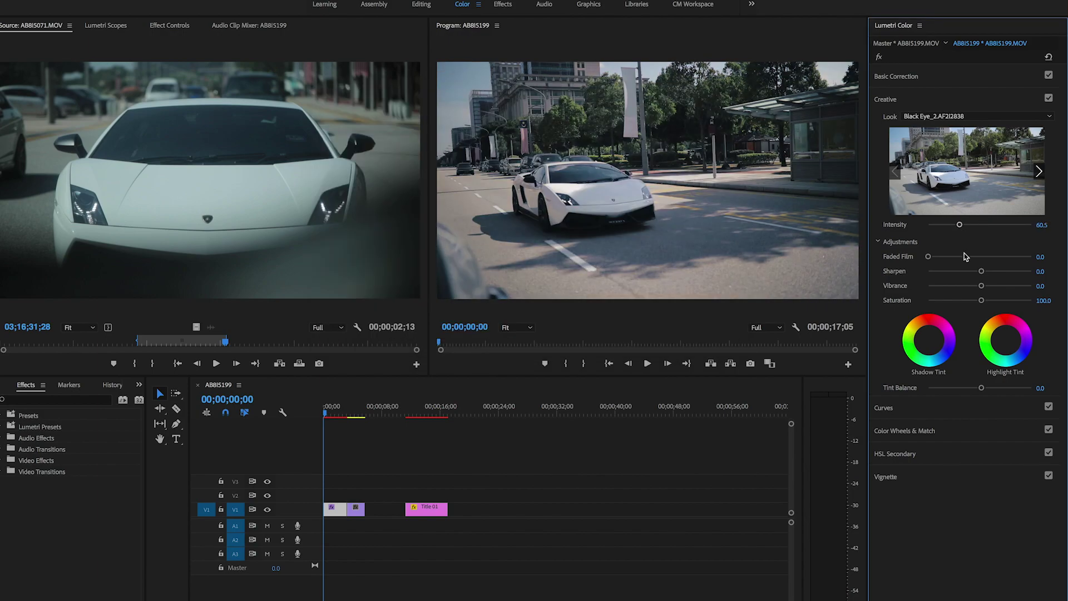
{"action": "left_click_drag", "start_coordinate": [959, 225], "coordinate": [971, 307]}
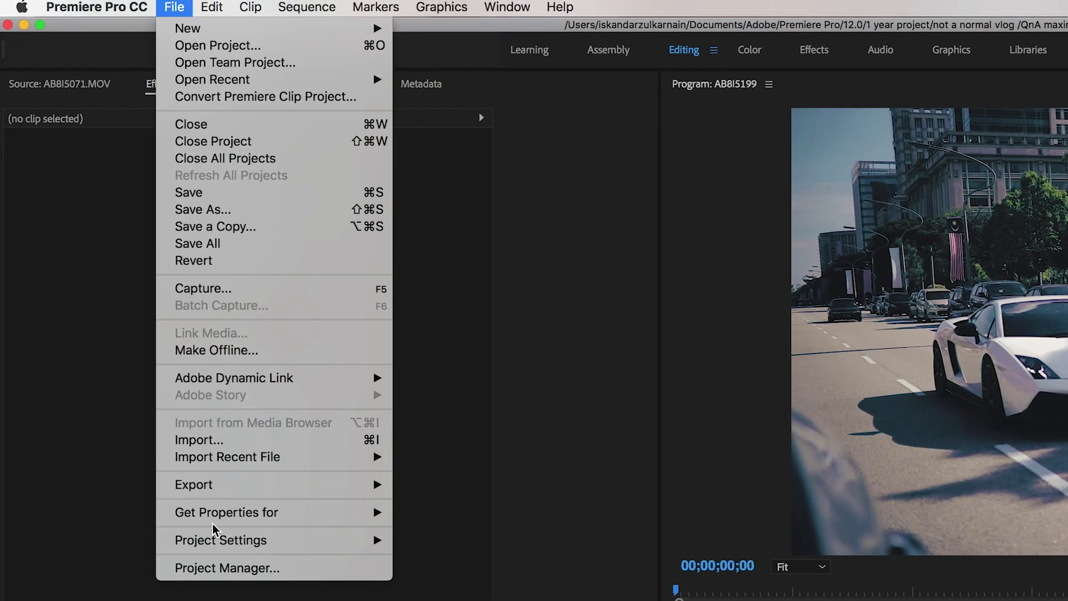
Choose the YouTube 1080p HD export preset with Use Maximum Render Quality enabled
{"action": "mouse_move", "coordinate": [135, 279]}
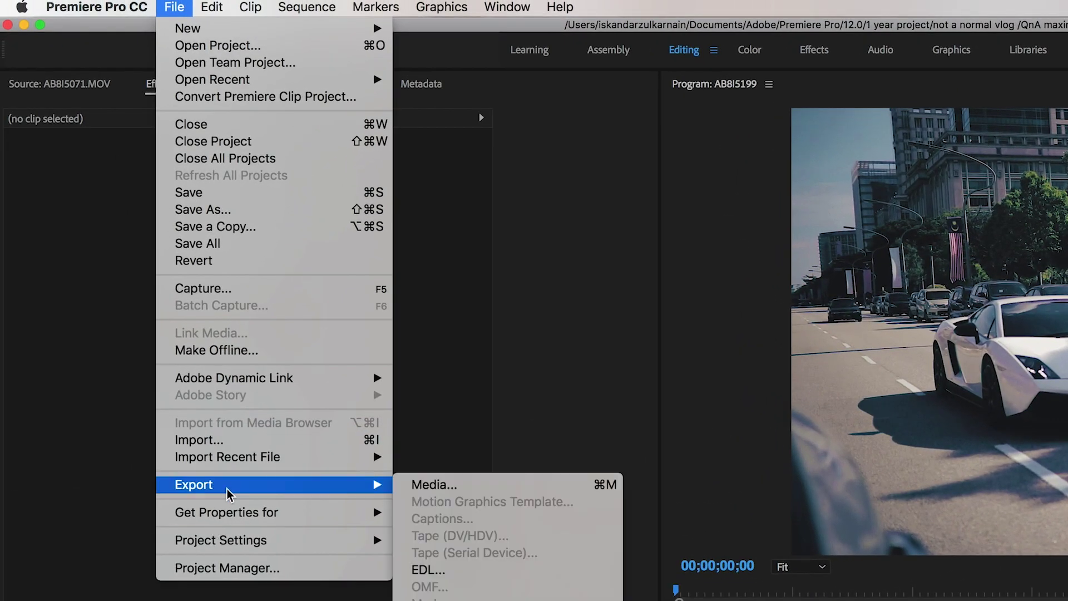
{"action": "left_click", "coordinate": [490, 492]}
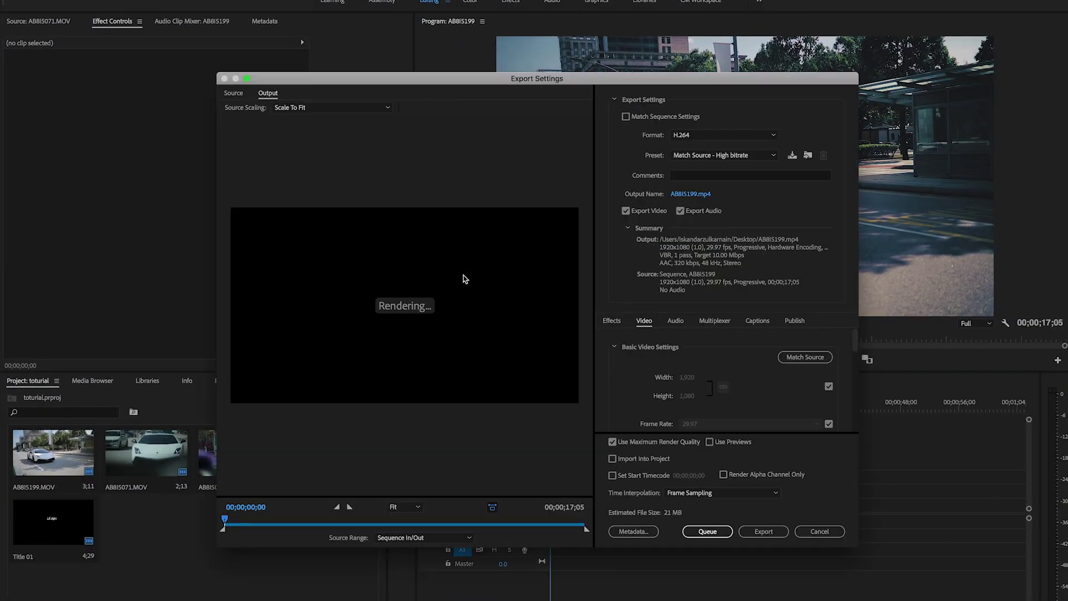
{"action": "left_click", "coordinate": [696, 155]}
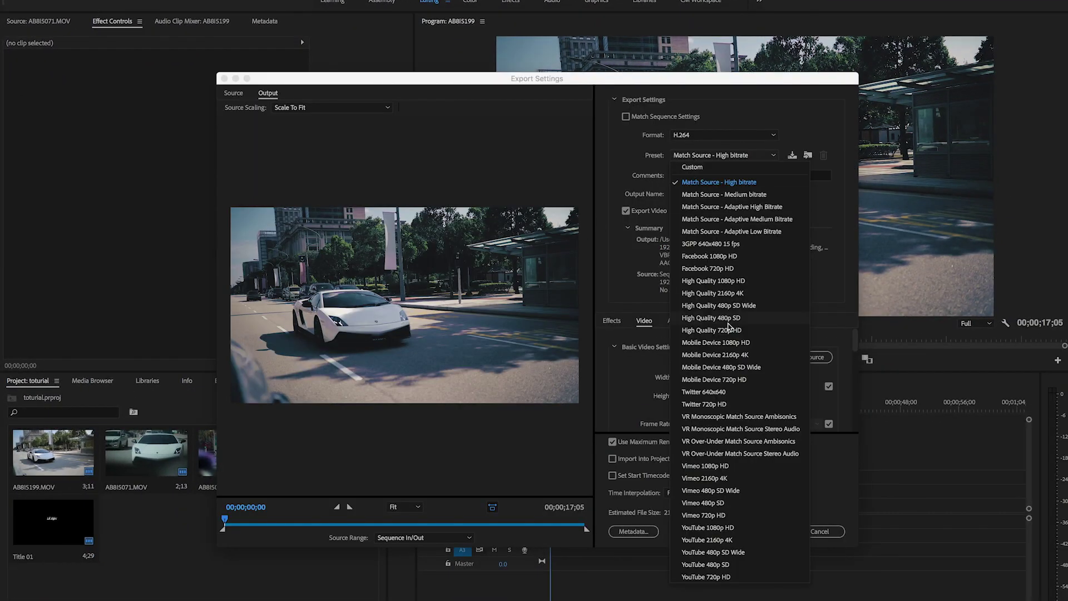
{"action": "left_click", "coordinate": [714, 527]}
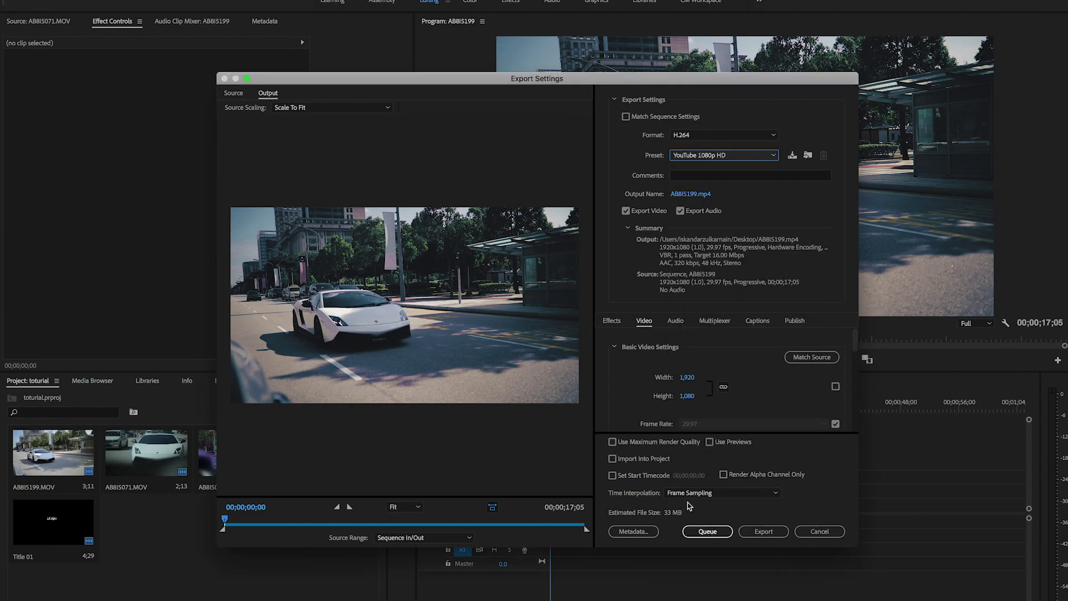
{"action": "left_click", "coordinate": [637, 445]}
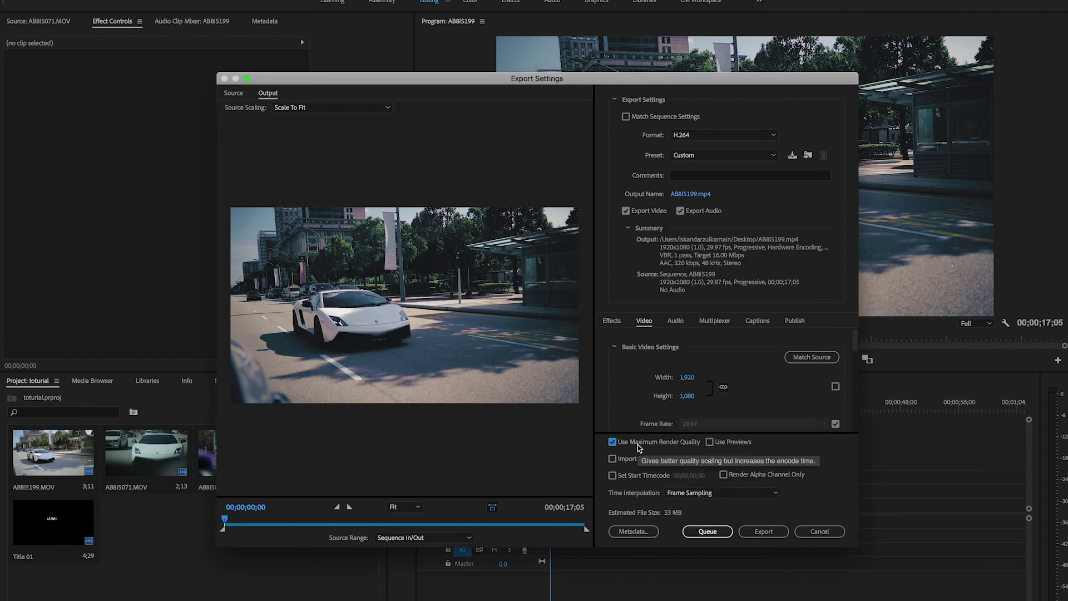
Name the output toturial.mp4 on the Desktop and start the export
{"action": "left_click", "coordinate": [696, 195]}
{"action": "type", "text": "toturial"}
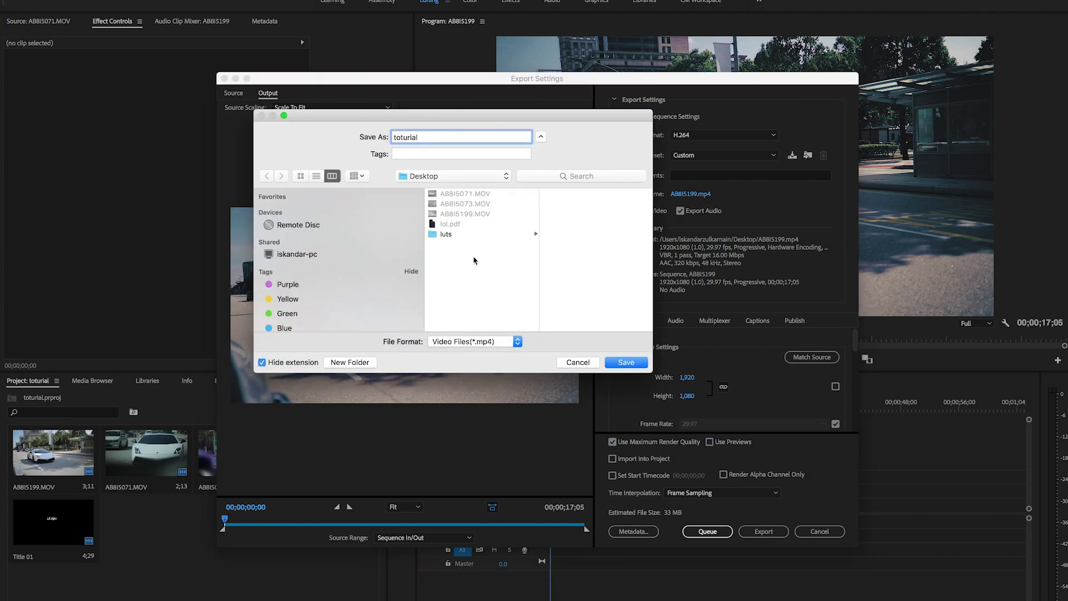
{"action": "left_click", "coordinate": [445, 177]}
{"action": "left_click", "coordinate": [445, 177]}
{"action": "left_click", "coordinate": [609, 364]}
{"action": "left_click", "coordinate": [762, 532]}
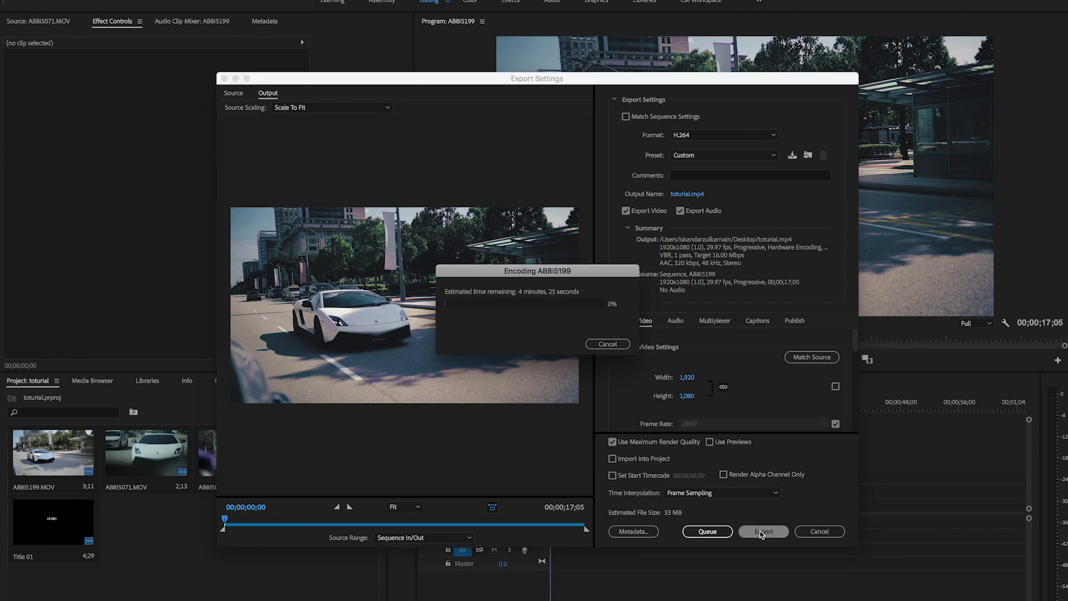